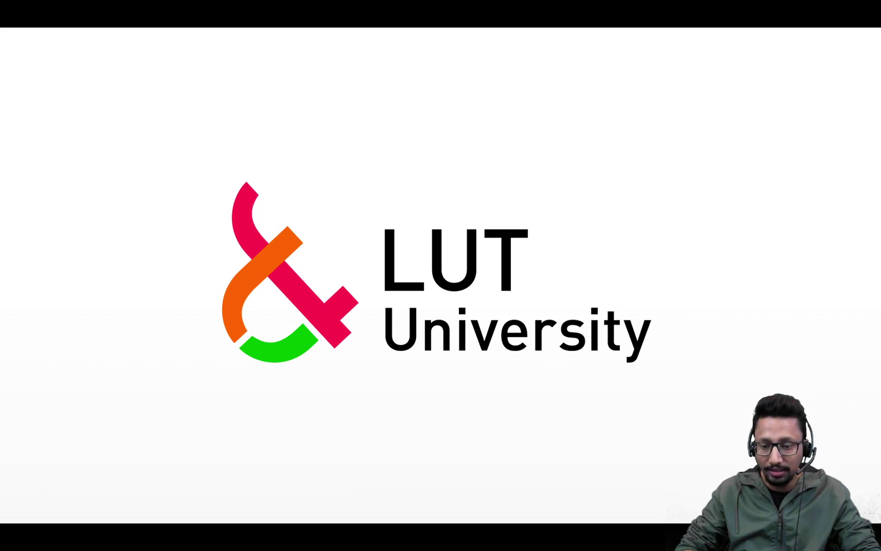
# Switch to Firefox and look through the YouTube channel's created playlists, then minimize the browser
pyautogui.hotkey('alt', 'Tab')
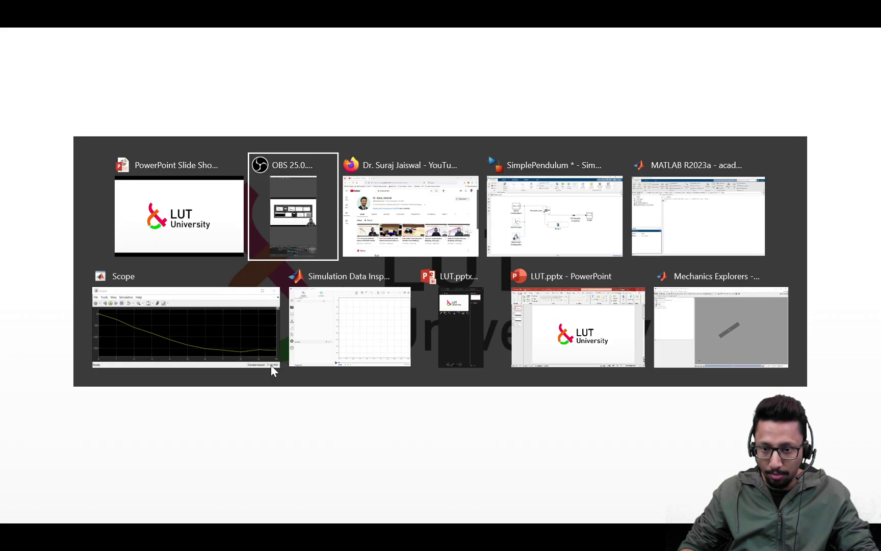
pyautogui.hotkey('alt', 'Tab')
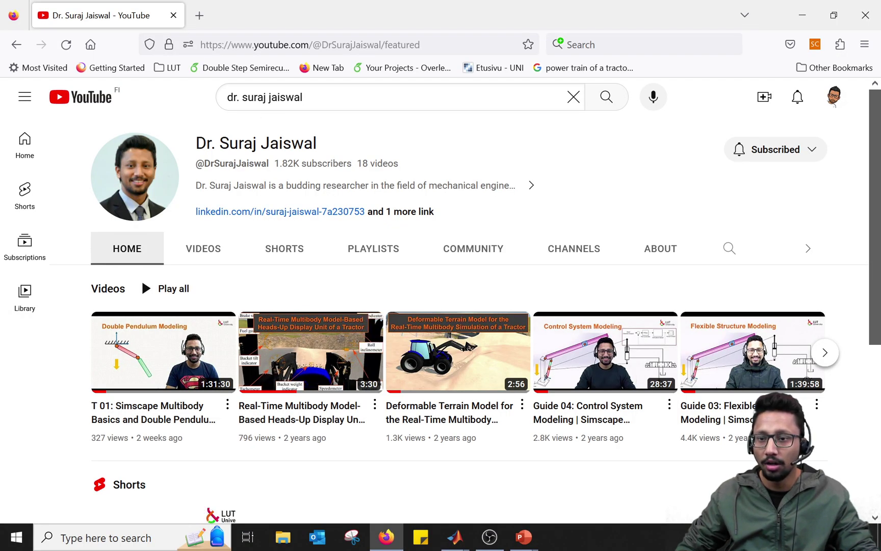
pyautogui.click(303, 97)
pyautogui.moveTo(303, 97); pyautogui.dragTo(227, 97)
pyautogui.click(658, 180)
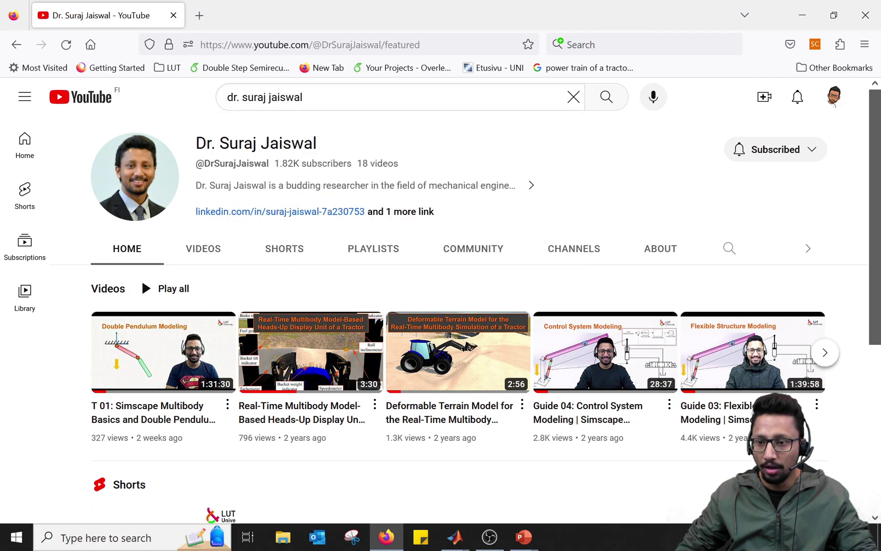
pyautogui.click(375, 250)
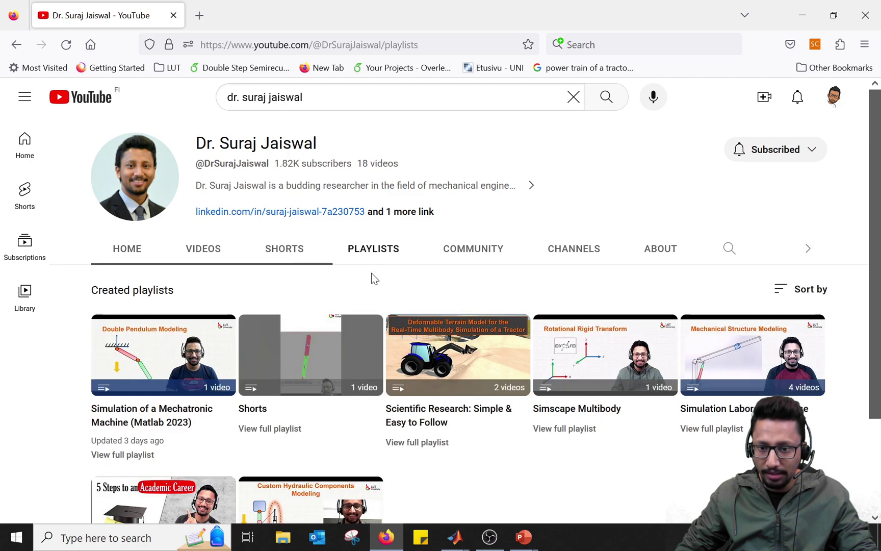
pyautogui.scroll(-2, 368, 281)
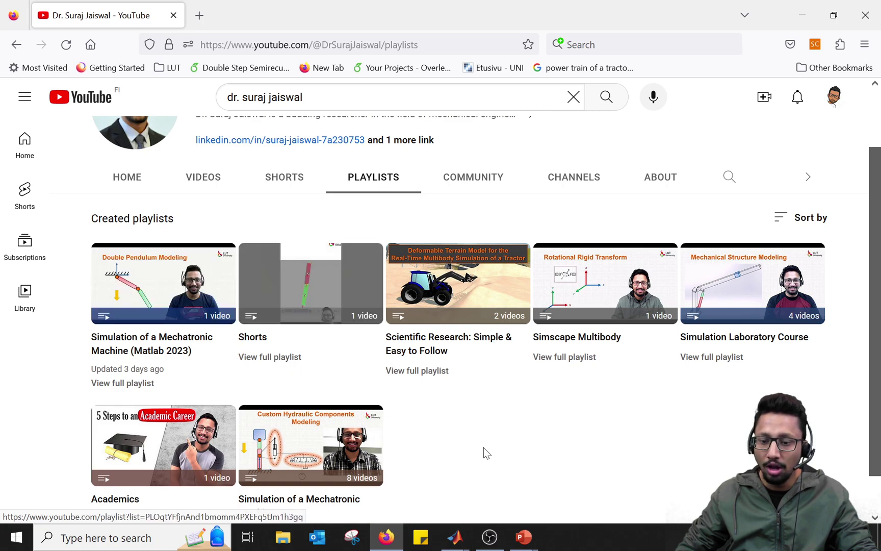
pyautogui.scroll(-1, 481, 450)
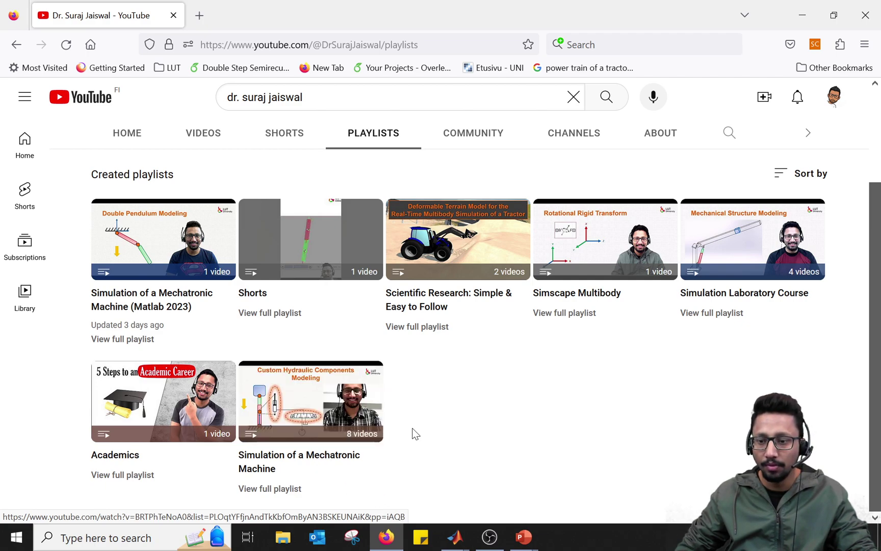
pyautogui.scroll(3, 505, 415)
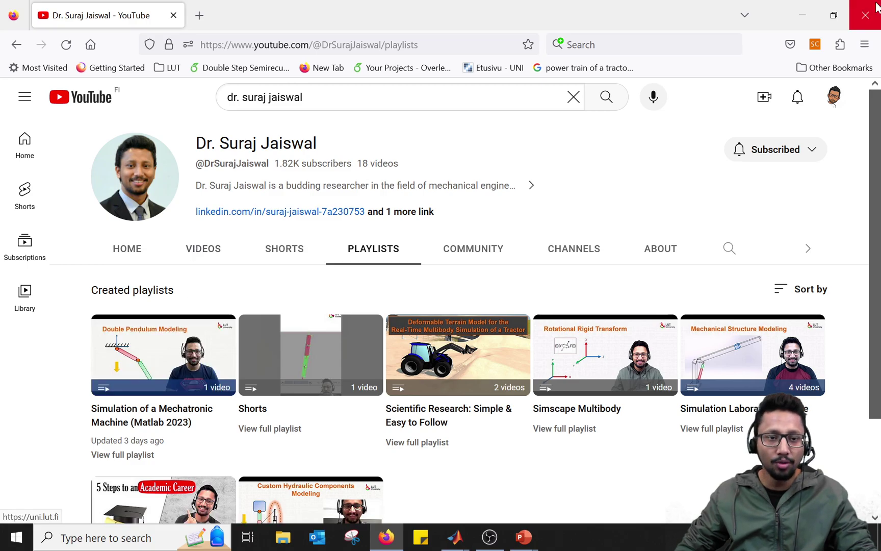
pyautogui.click(802, 15)
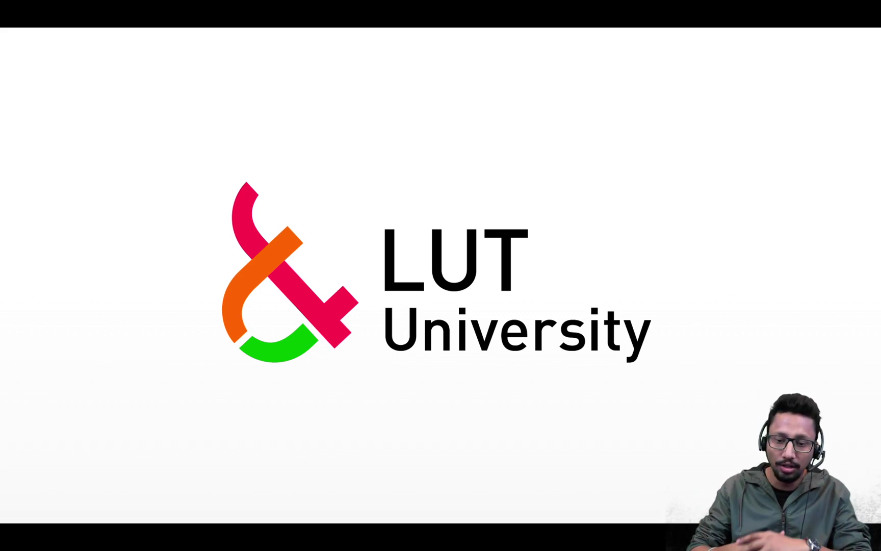
# Switch to the SimplePendulum model in Simulink and examine its configuration blocks, Body-1, Revolute Joint, Scope and logged signal
pyautogui.hotkey('alt', 'Tab')
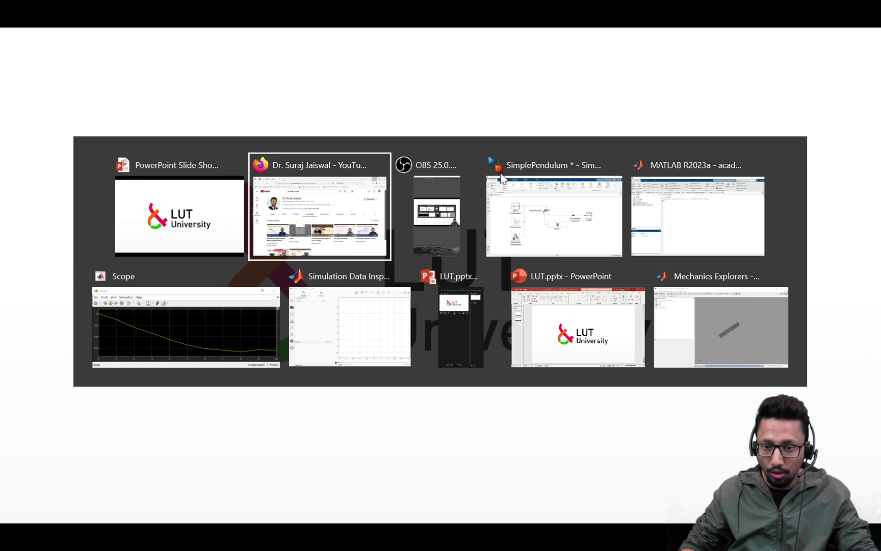
pyautogui.hotkey('alt', 'Tab')
pyautogui.hotkey('alt', 'Tab')
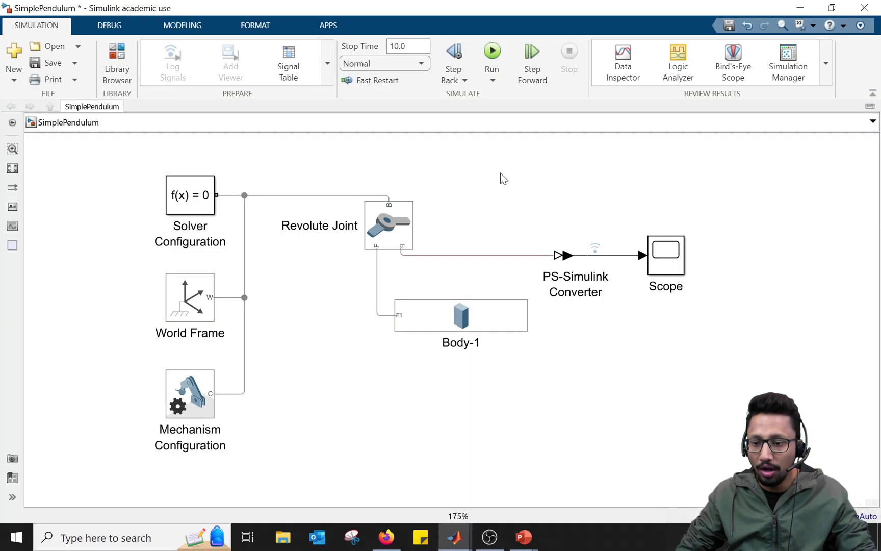
pyautogui.moveTo(129, 183); pyautogui.dragTo(242, 428)
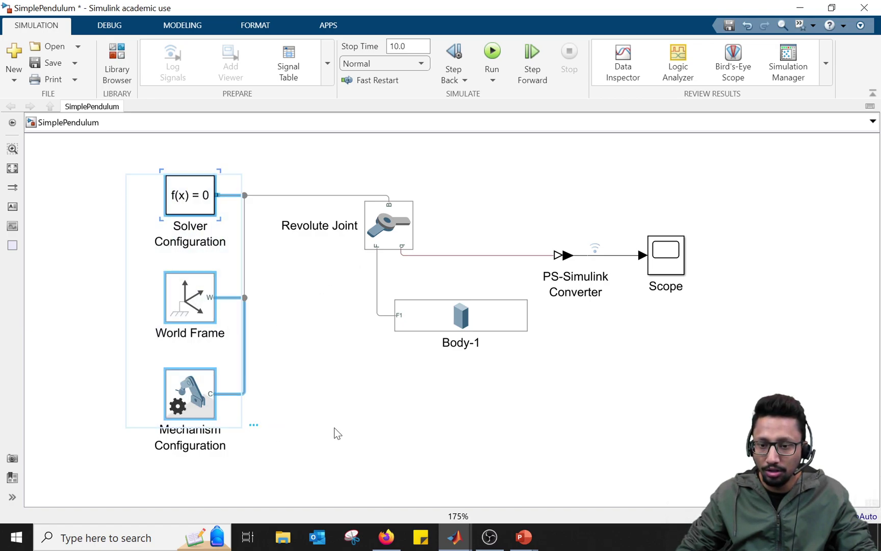
pyautogui.click(455, 318)
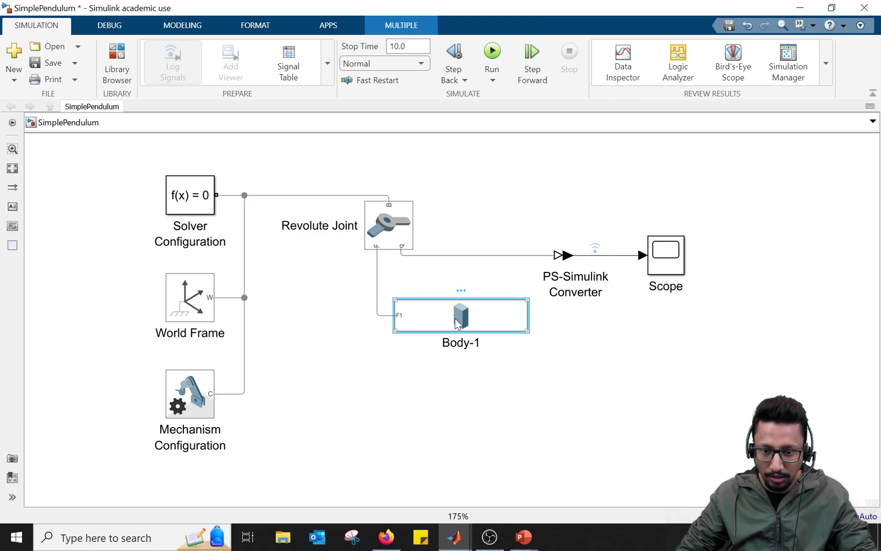
pyautogui.click(397, 215)
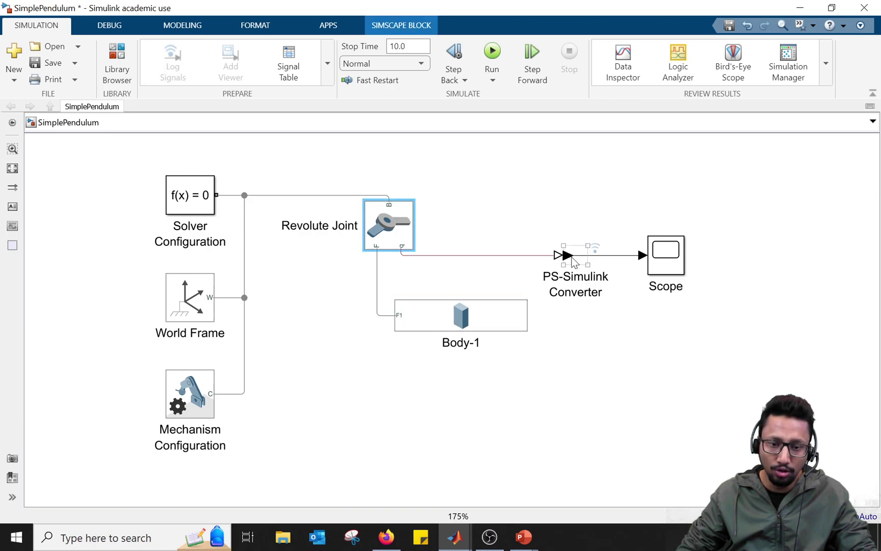
pyautogui.click(661, 255)
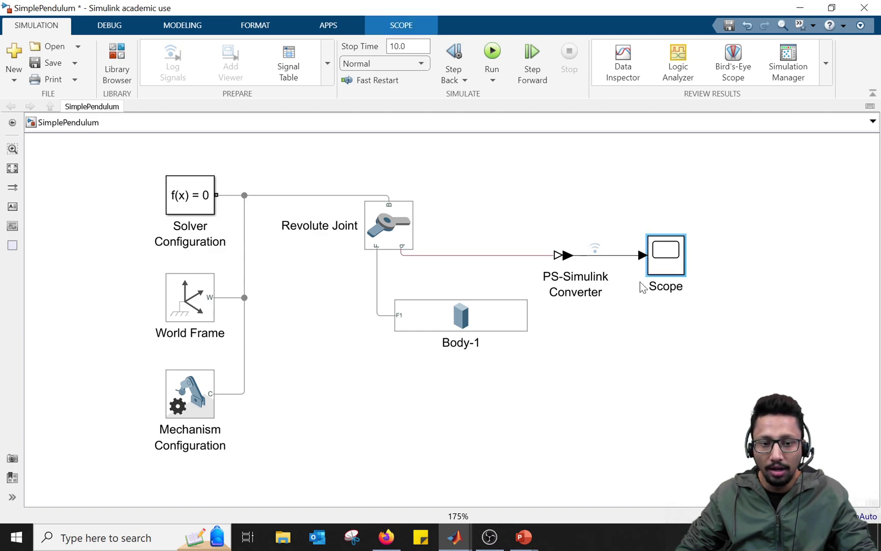
pyautogui.moveTo(615, 236); pyautogui.dragTo(622, 279)
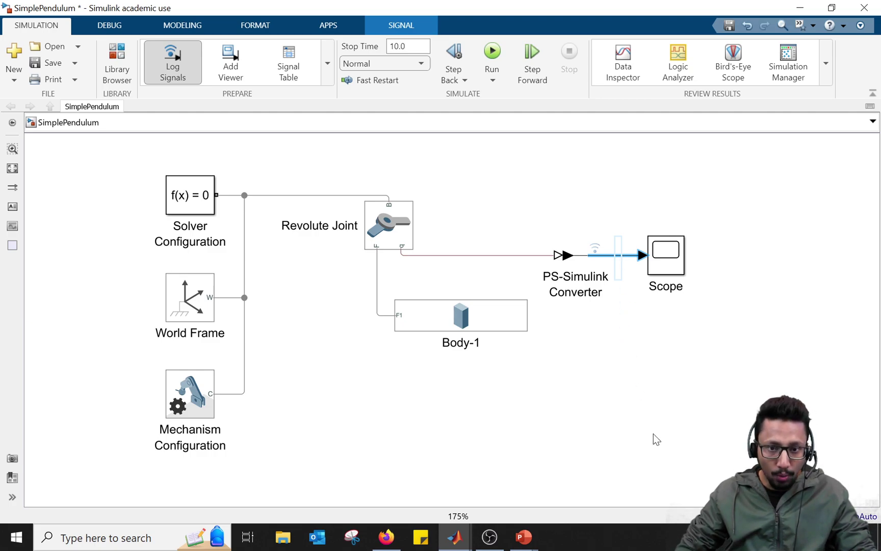
# Run the pendulum simulation with the 10.0 stop time and show its animation in Mechanics Explorers
pyautogui.click(494, 55)
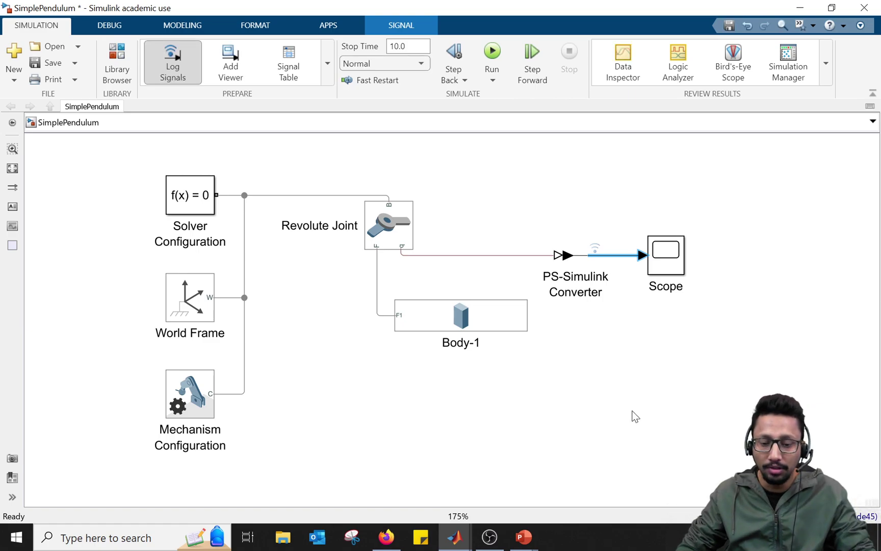
pyautogui.click(453, 537)
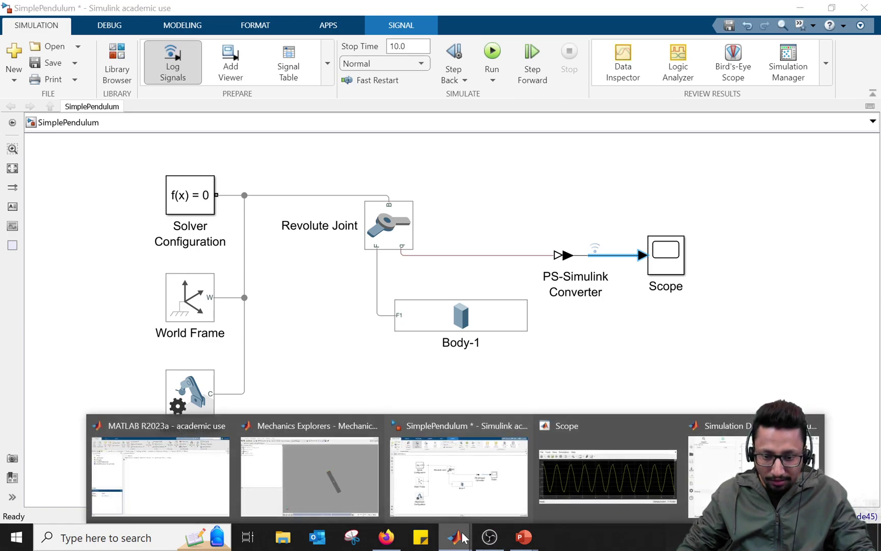
pyautogui.click(299, 473)
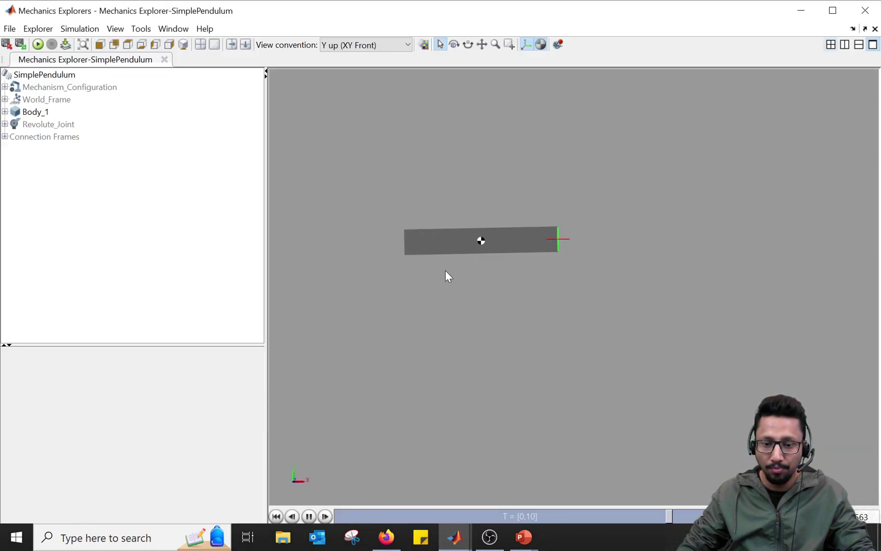
# Maximize the Mechanics Explorers window and replay the pendulum animation from the start
pyautogui.moveTo(462, 10); pyautogui.dragTo(466, 2)
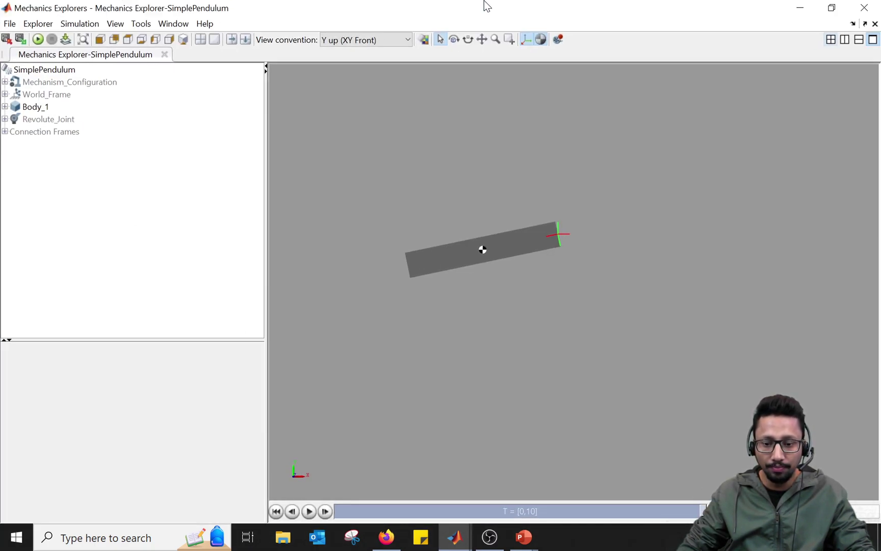
pyautogui.click(272, 512)
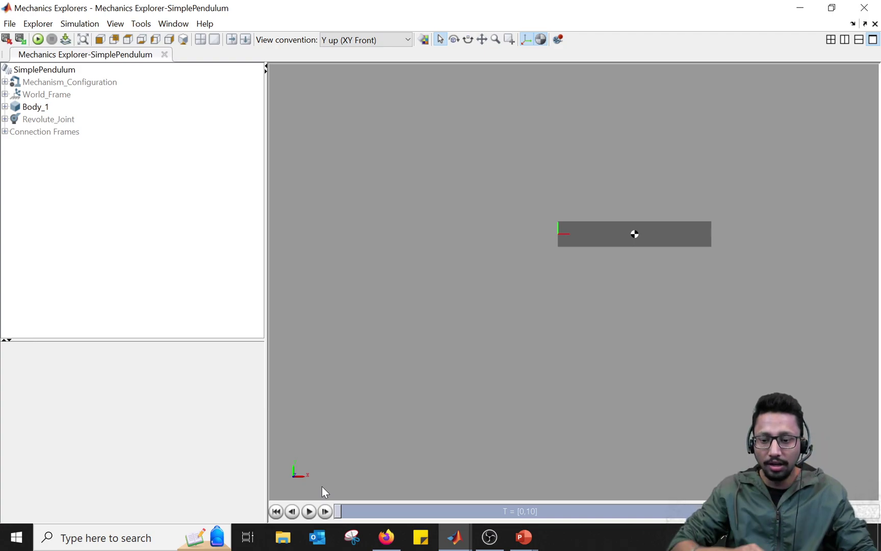
pyautogui.click(308, 511)
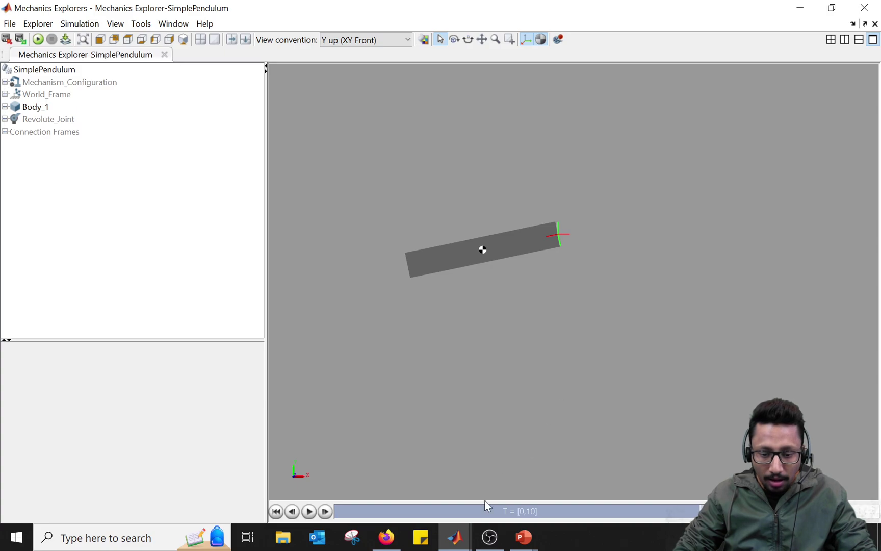
# Bring up the Scope plot, dismiss Mechanics Explorers and place the plot over the SimplePendulum model to examine the joint angle
pyautogui.moveTo(472, 528)
pyautogui.click(600, 470)
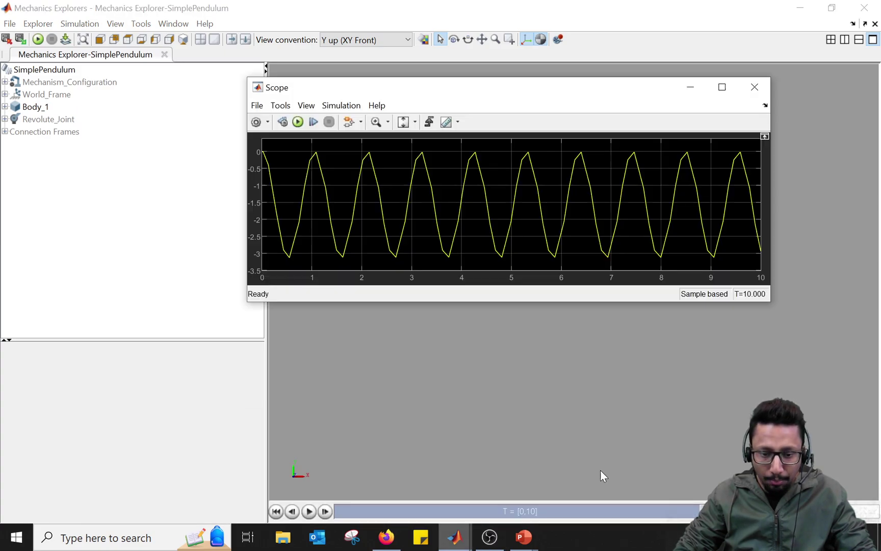
pyautogui.click(876, 7)
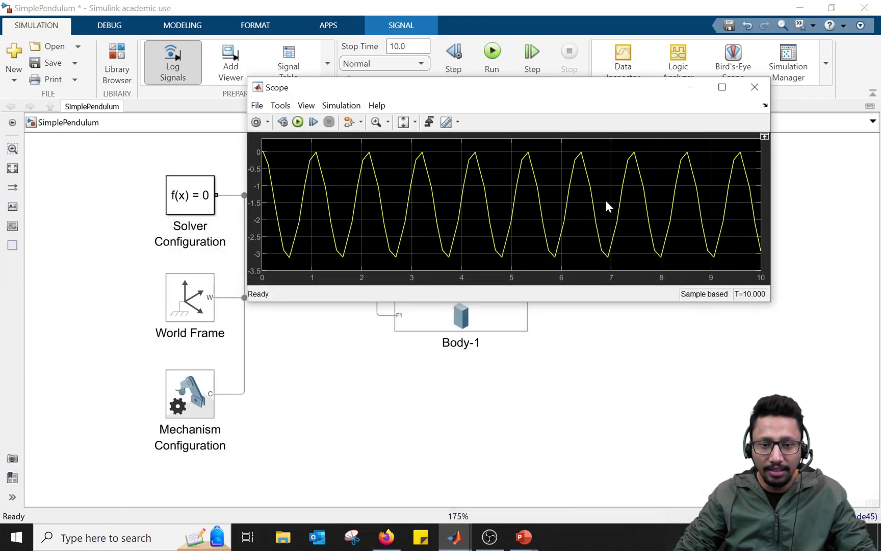
pyautogui.moveTo(565, 97); pyautogui.dragTo(464, 351)
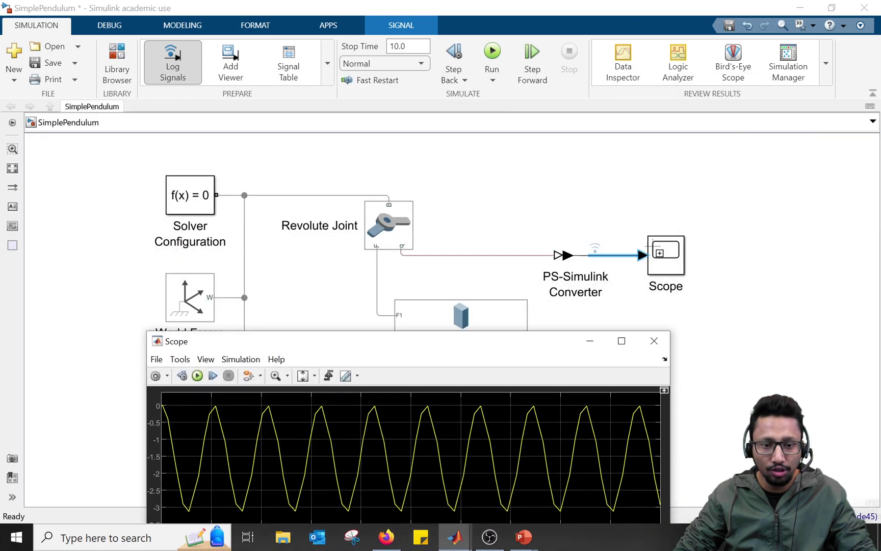
pyautogui.moveTo(348, 351); pyautogui.dragTo(385, 151)
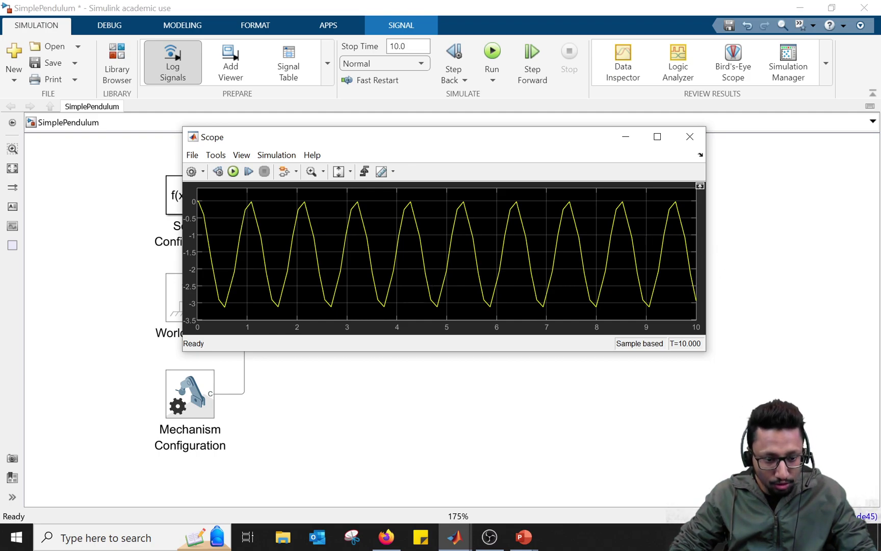
# Check the model's solver information and open the Configuration Parameters at the solver settings
pyautogui.click(866, 516)
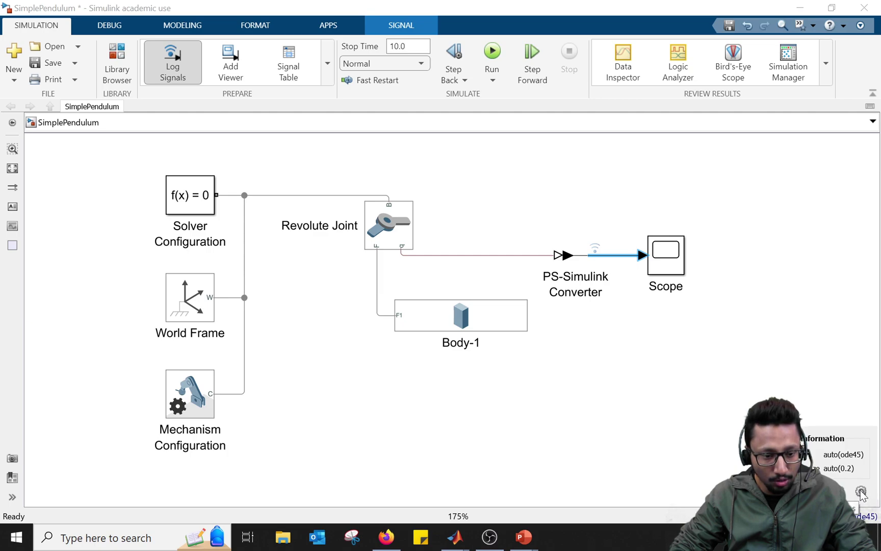
pyautogui.click(181, 26)
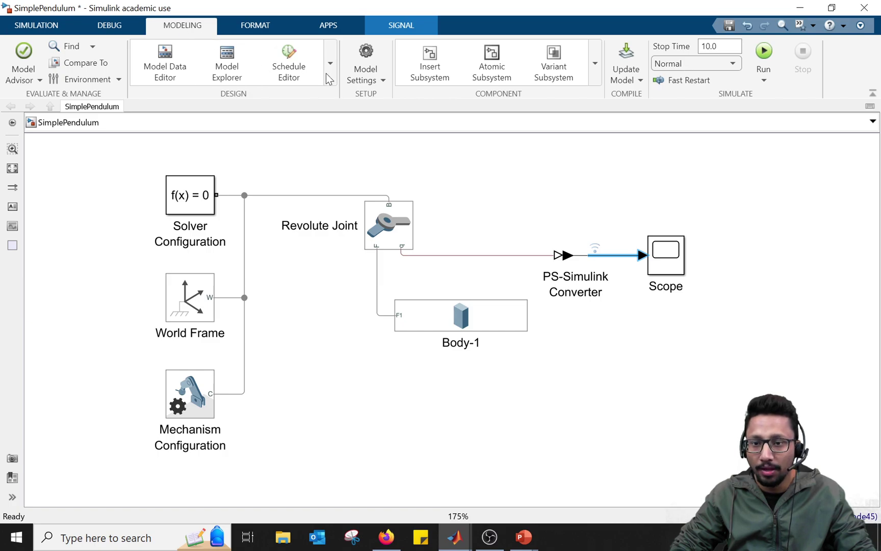
pyautogui.click(366, 56)
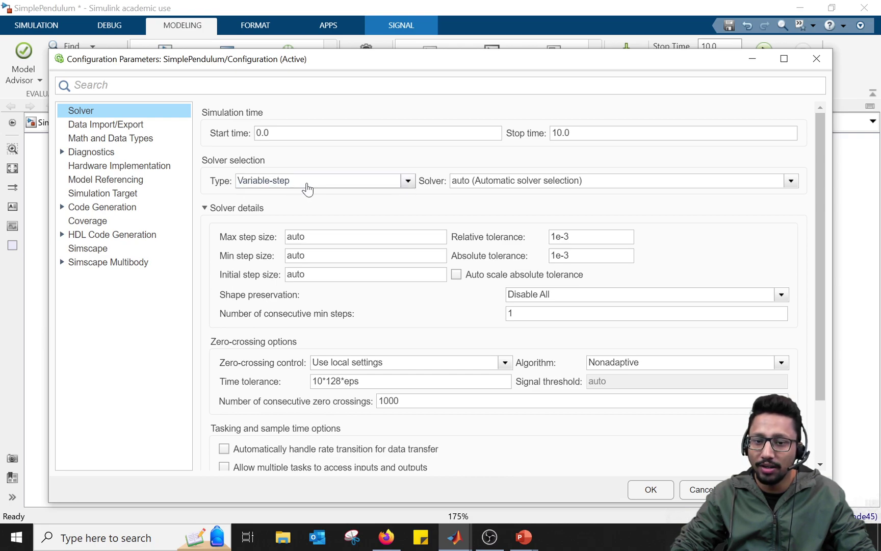
# Review the available variable-step solvers and the solver type options in the solver settings
pyautogui.click(791, 181)
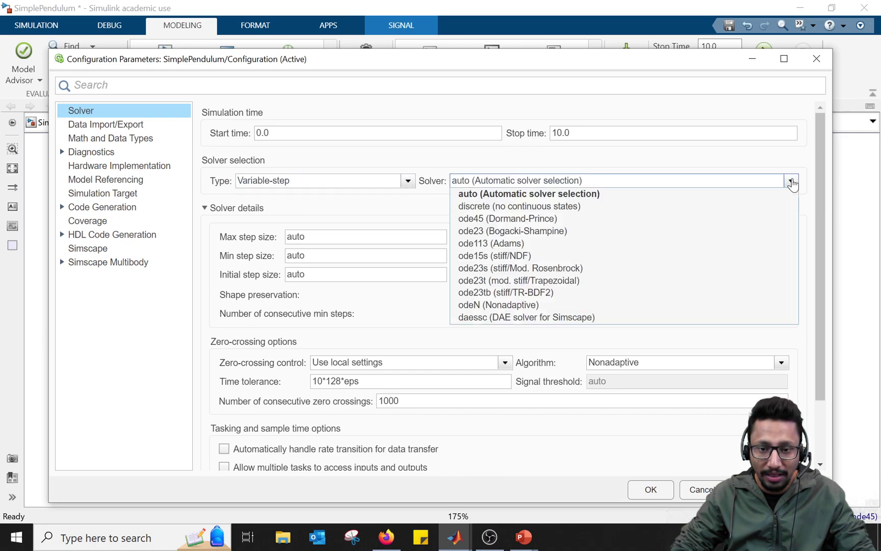
pyautogui.click(791, 181)
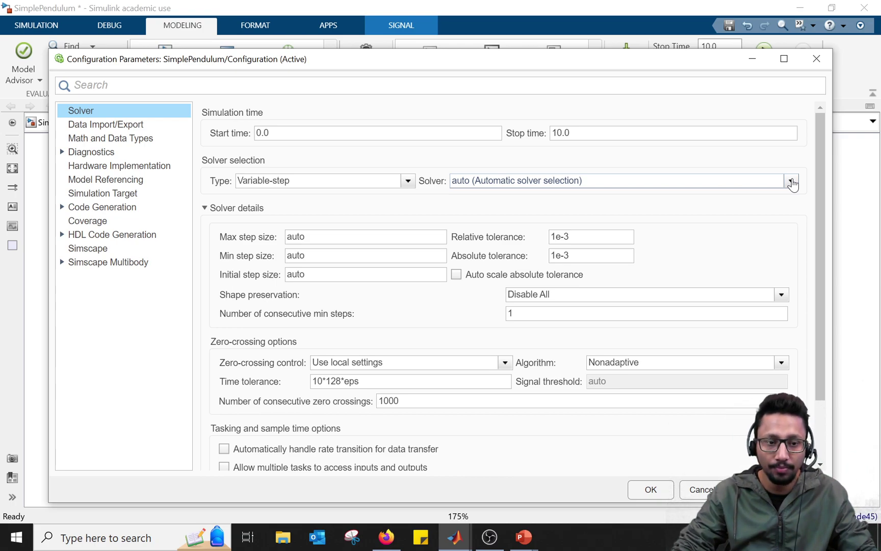
pyautogui.click(791, 181)
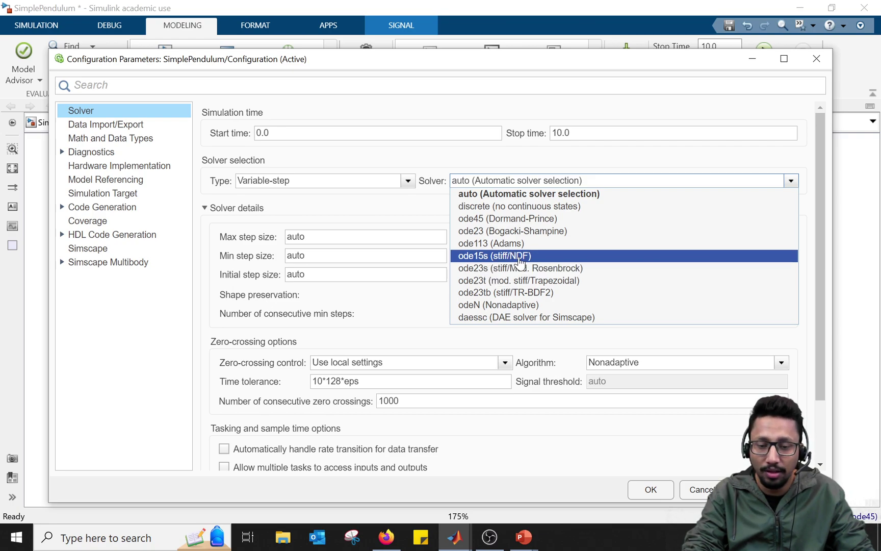
pyautogui.click(496, 157)
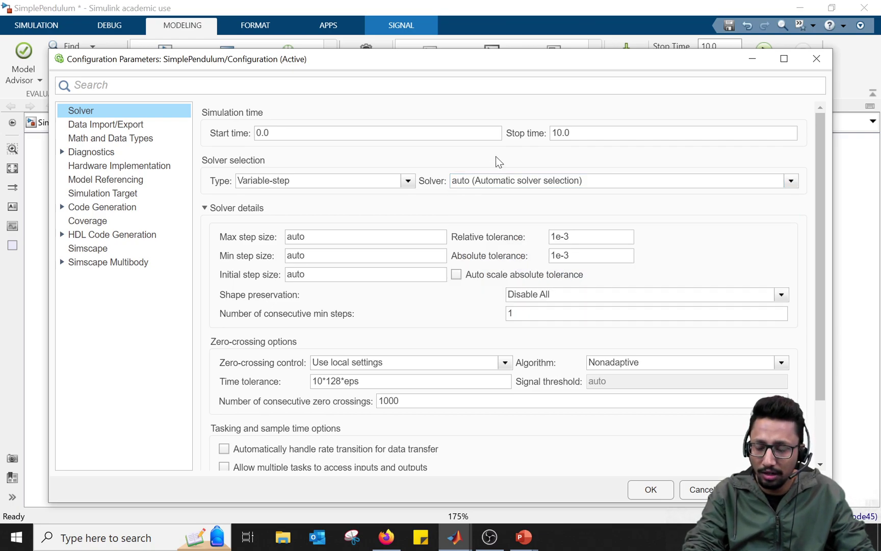
pyautogui.click(409, 181)
pyautogui.click(409, 181)
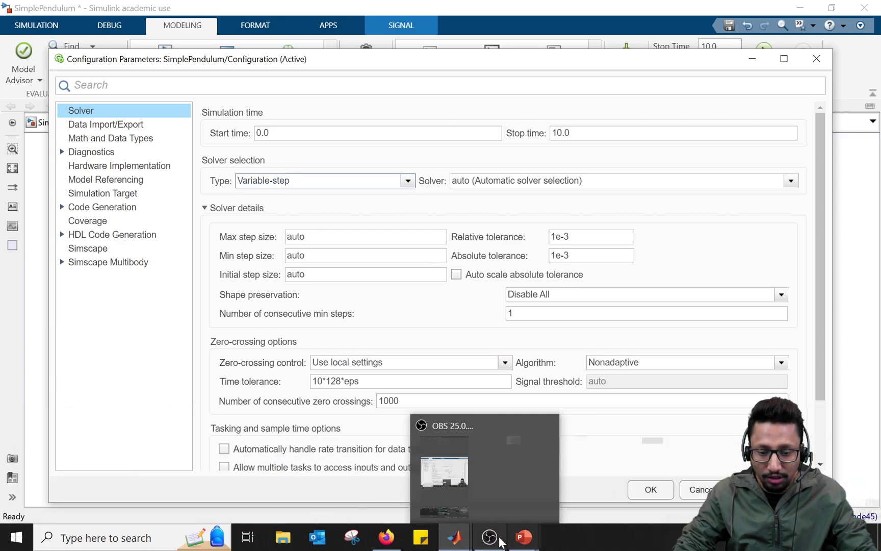
# Bring the Scope plot back to the front and maximize it to inspect the curve's smoothness
pyautogui.click(465, 542)
pyautogui.click(550, 486)
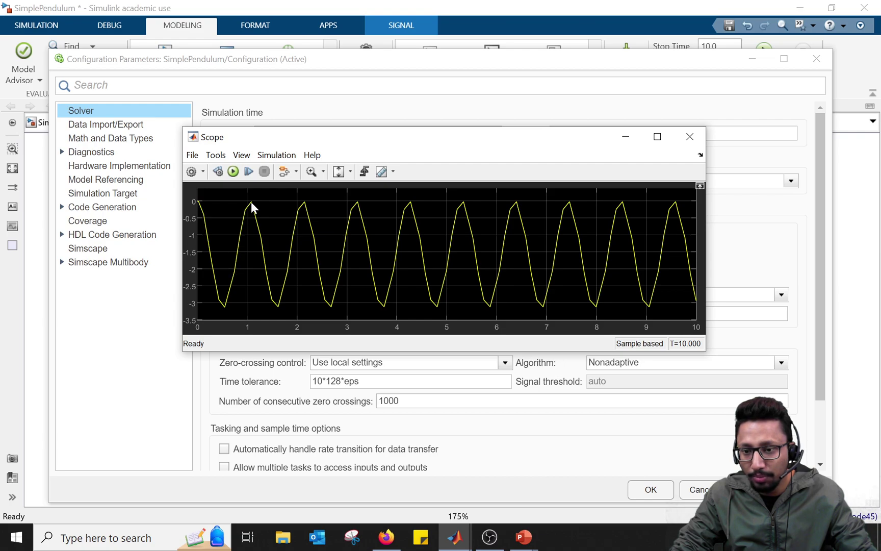
pyautogui.doubleClick(386, 136)
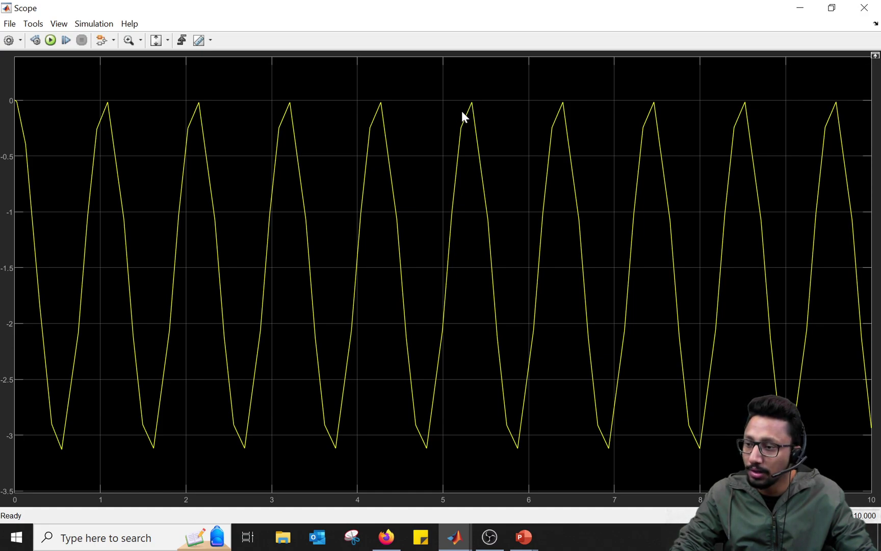
# Restore the Scope plot to its smaller size and set the variable-step solver's max step size to 0.001 in Configuration Parameters
pyautogui.doubleClick(498, 6)
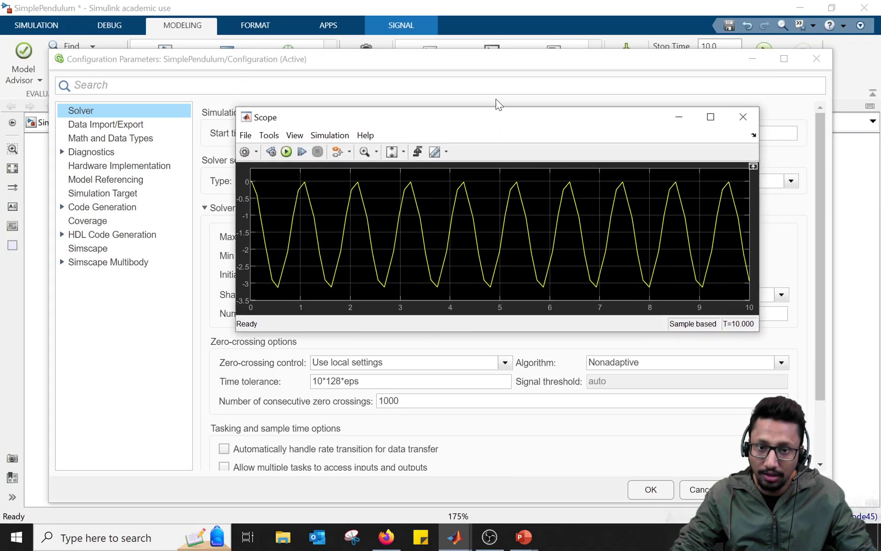
pyautogui.click(489, 58)
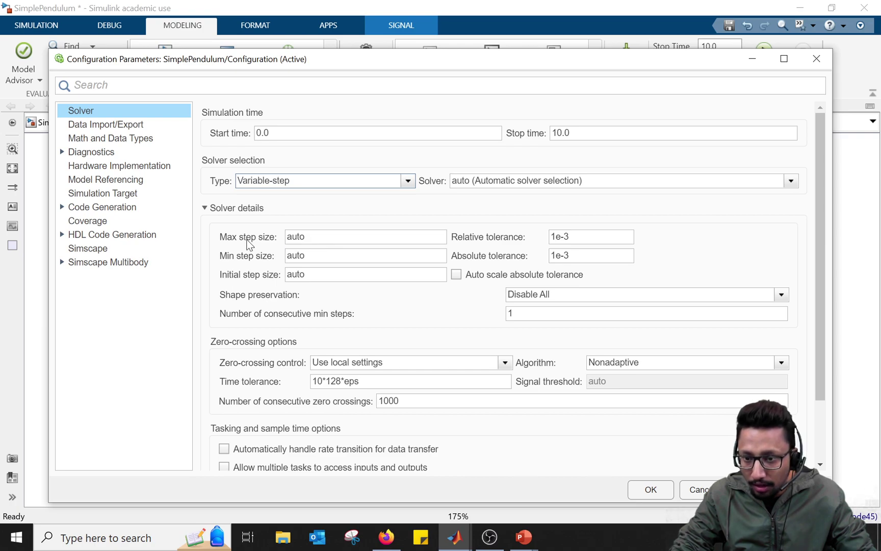
pyautogui.click(305, 236)
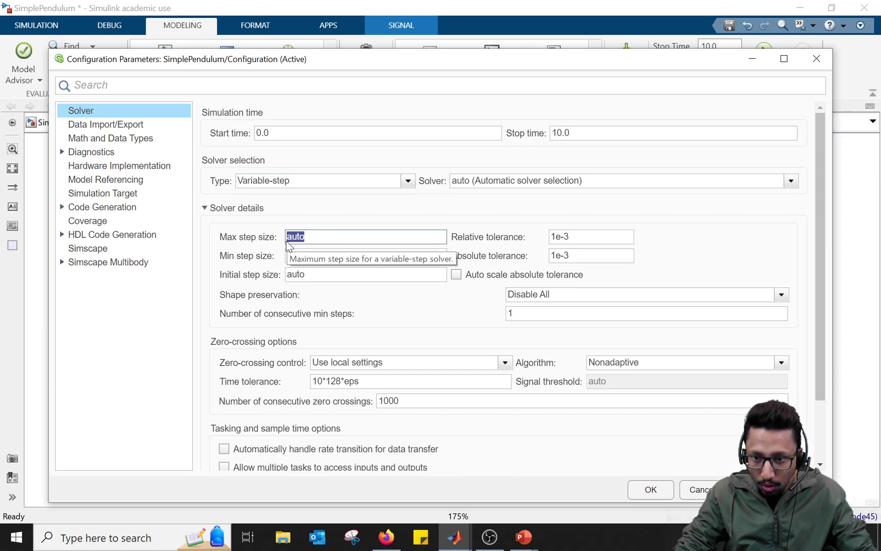
pyautogui.write('0.001')
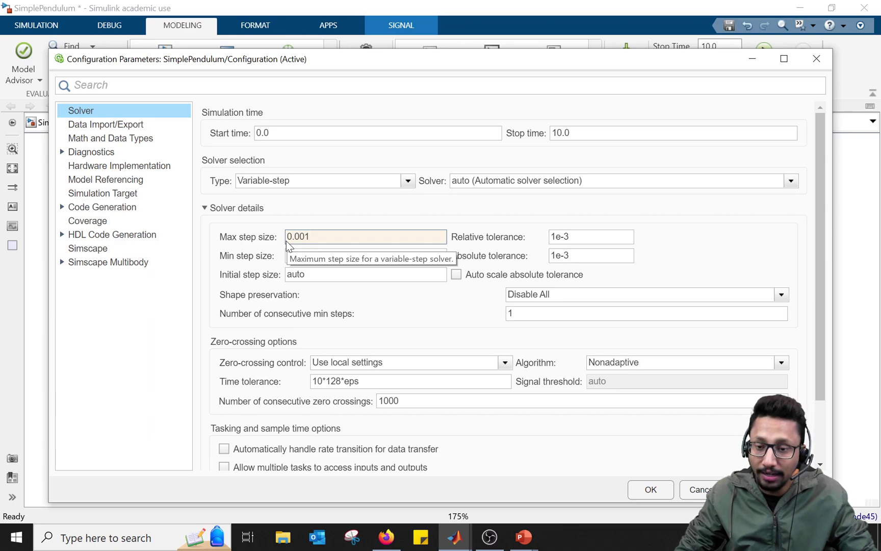
pyautogui.doubleClick(287, 241)
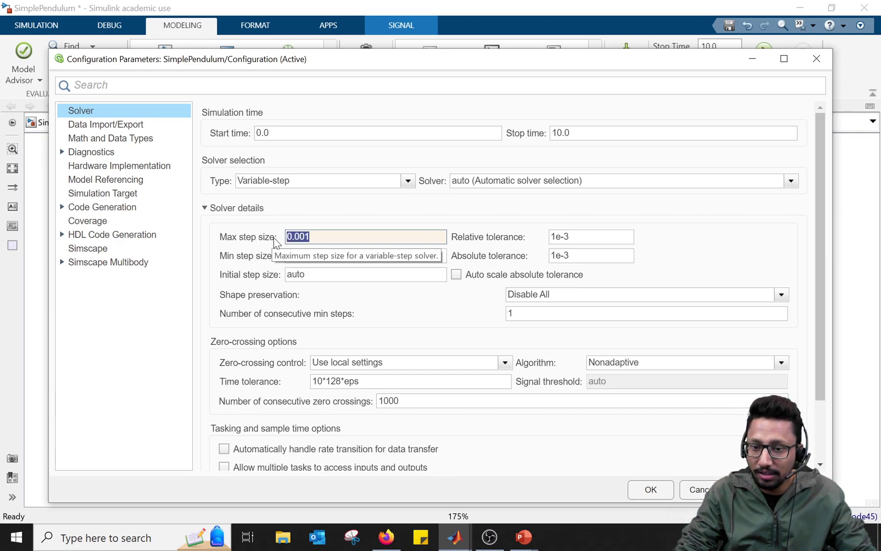
pyautogui.press('Right')
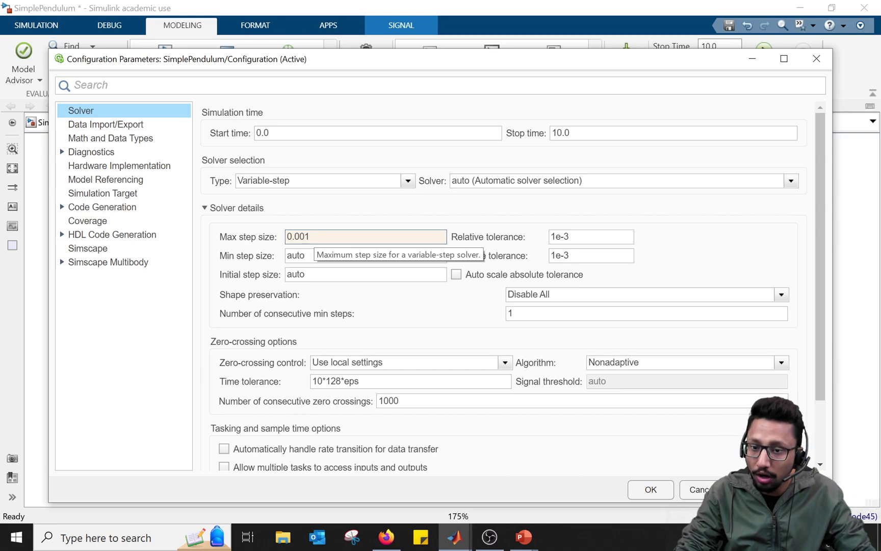
# Change the solver type to Fixed-step with a fixed-step size of 0.001 and apply the settings
pyautogui.click(408, 181)
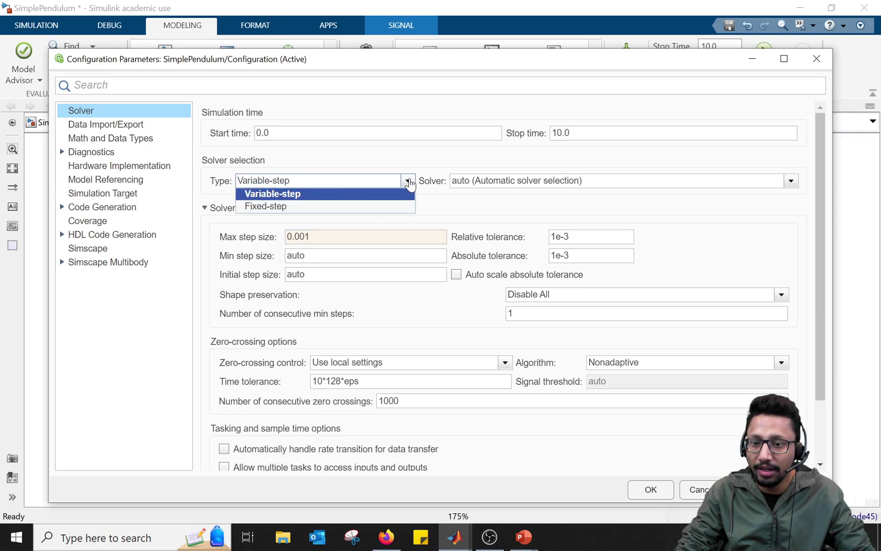
pyautogui.click(372, 207)
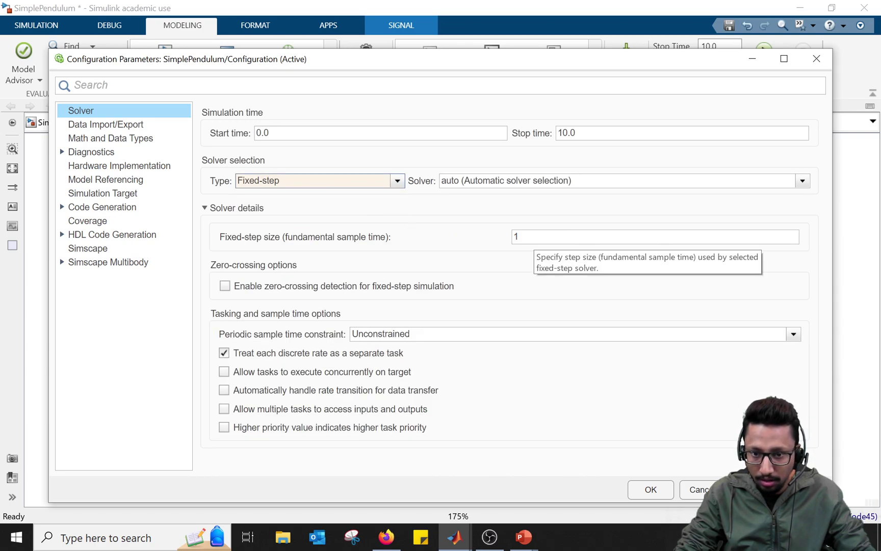
pyautogui.doubleClick(533, 238)
pyautogui.write('0.001')
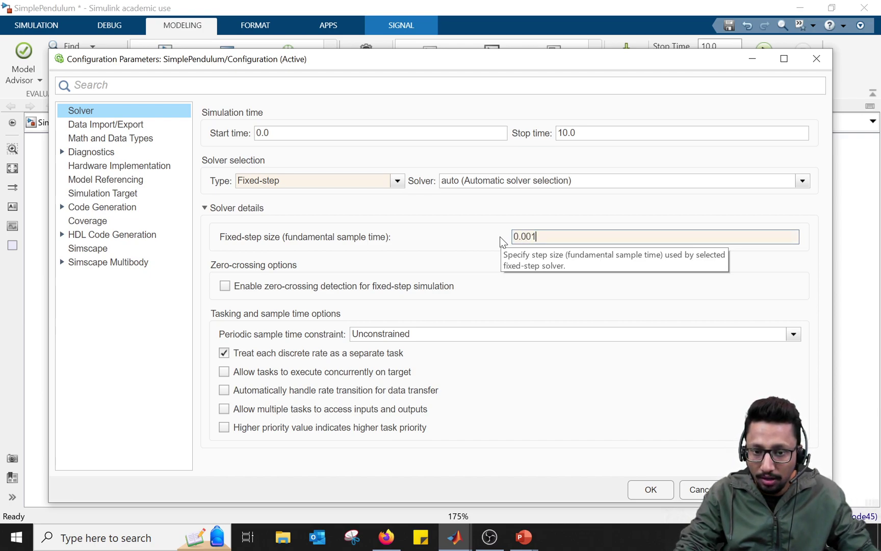
pyautogui.click(651, 490)
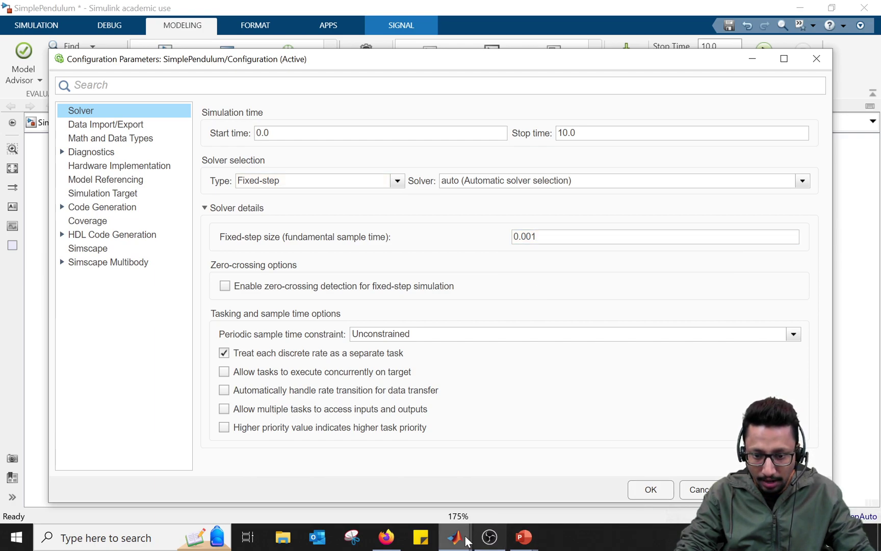
# Rerun the SimplePendulum simulation and bring up the Scope plot to inspect the joint-angle curve
pyautogui.moveTo(466, 541)
pyautogui.click(376, 482)
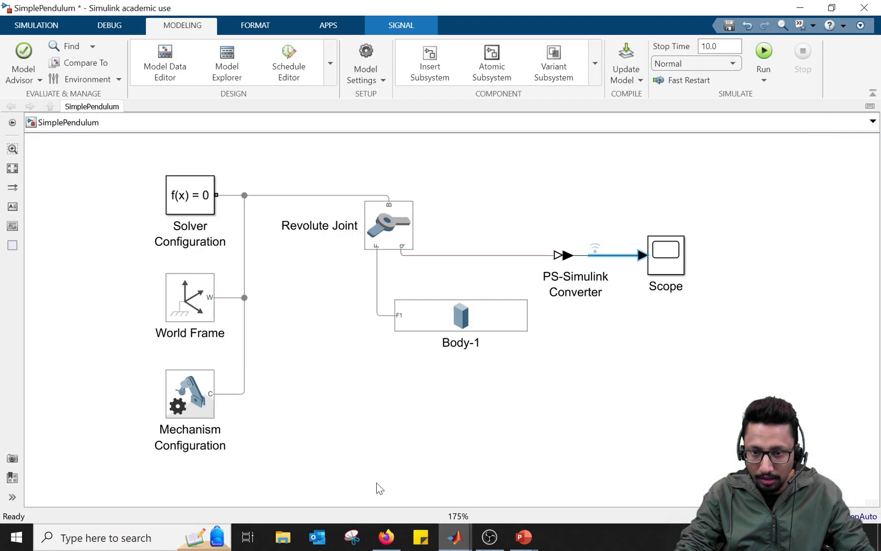
pyautogui.click(23, 26)
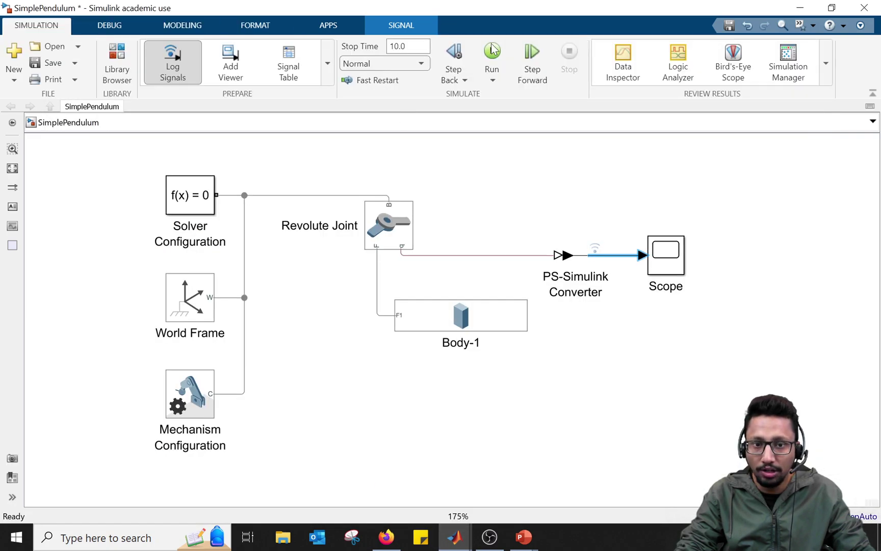
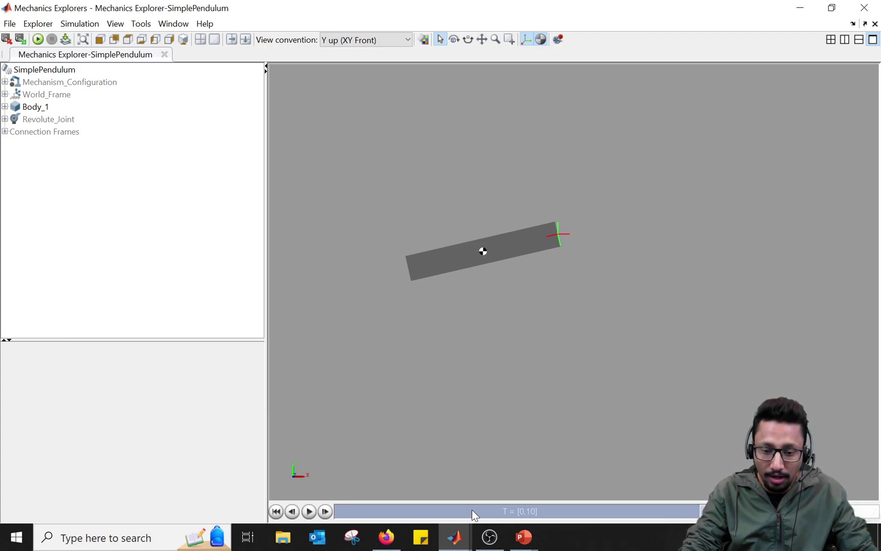
pyautogui.click(454, 537)
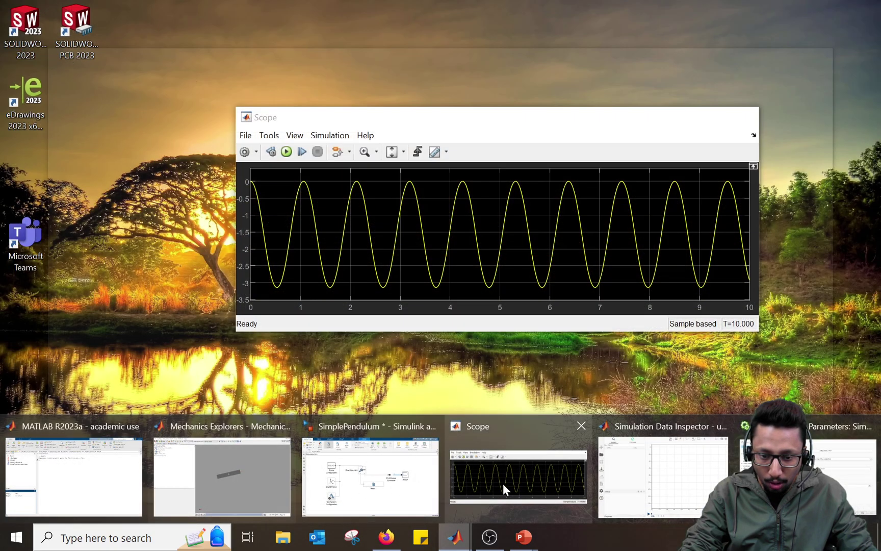
pyautogui.click(503, 483)
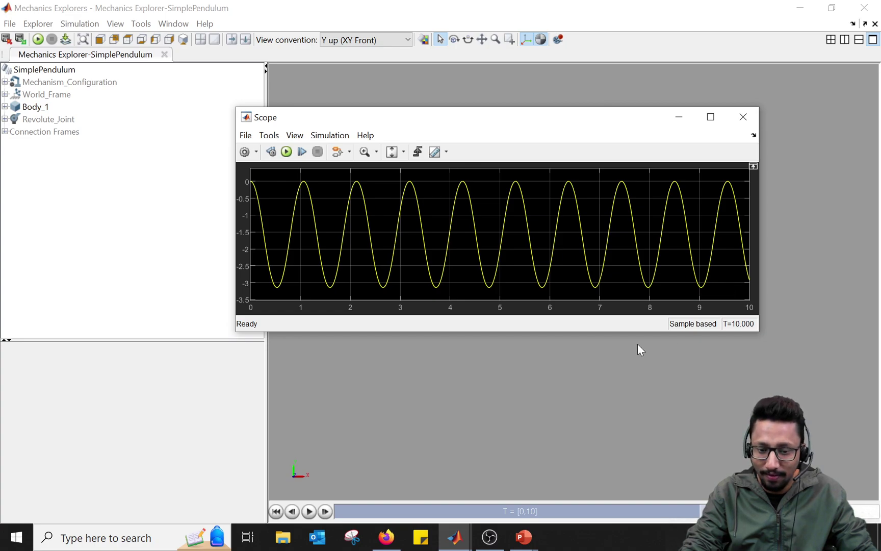
# Bring up the Simulation Data Inspector and plot the PS-Simulink Converter:1 signal of the current run
pyautogui.click(454, 538)
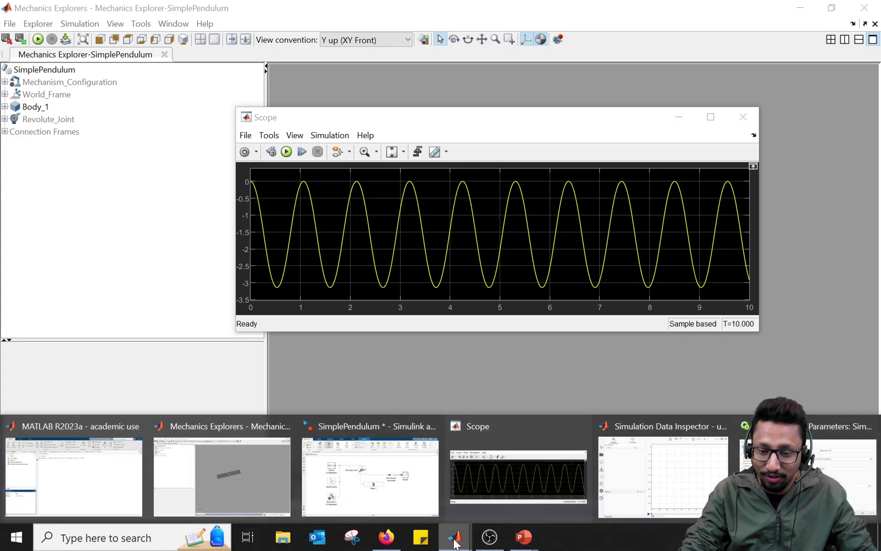
pyautogui.click(663, 477)
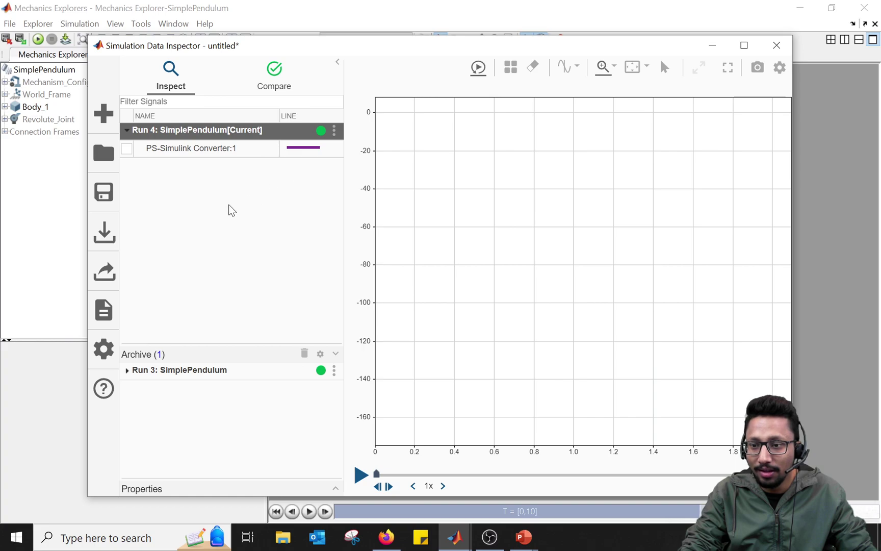
pyautogui.click(128, 151)
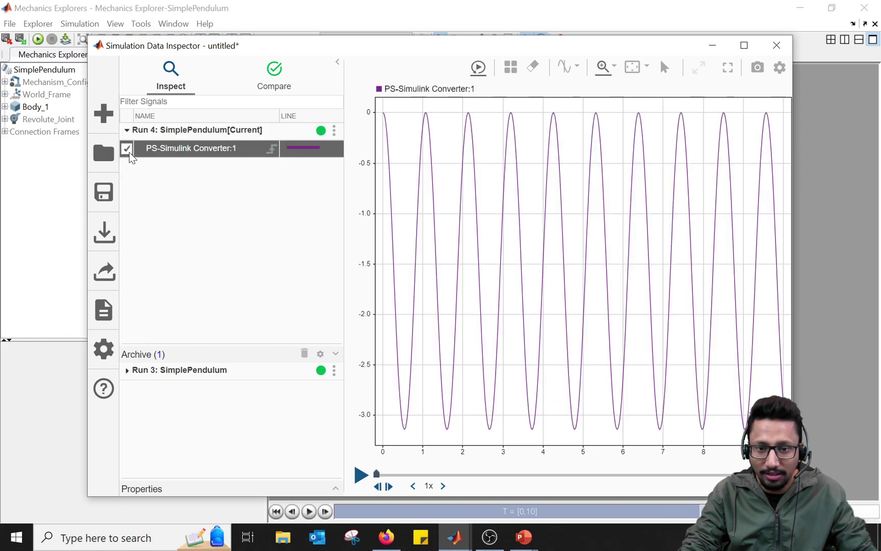
# Give the archived Run 3 signal PS-Simulink Converter:1 a yellow dashed line and add it to the plot
pyautogui.click(128, 371)
pyautogui.click(294, 388)
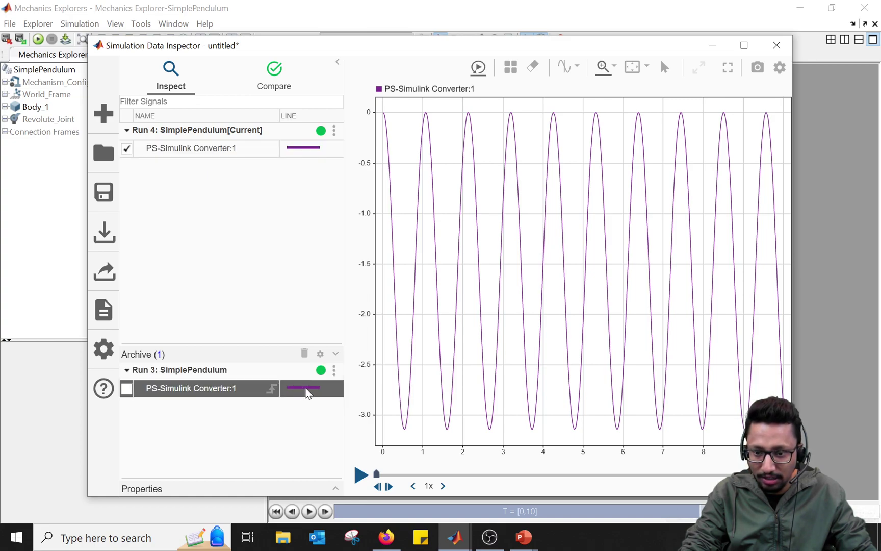
pyautogui.click(306, 389)
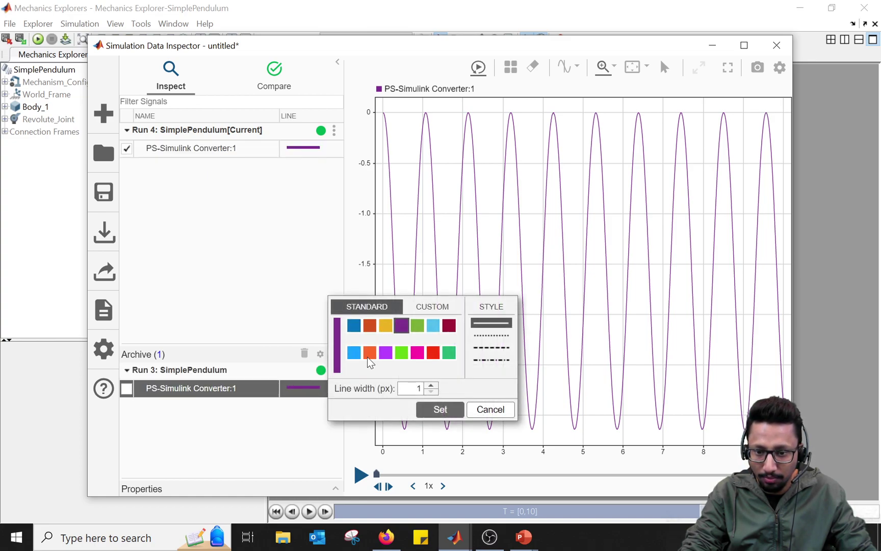
pyautogui.click(386, 326)
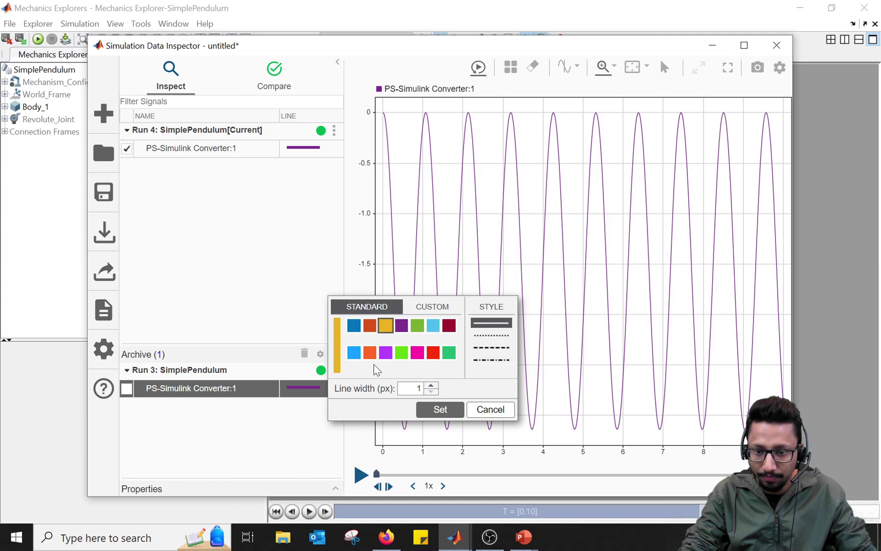
pyautogui.click(489, 348)
pyautogui.click(444, 410)
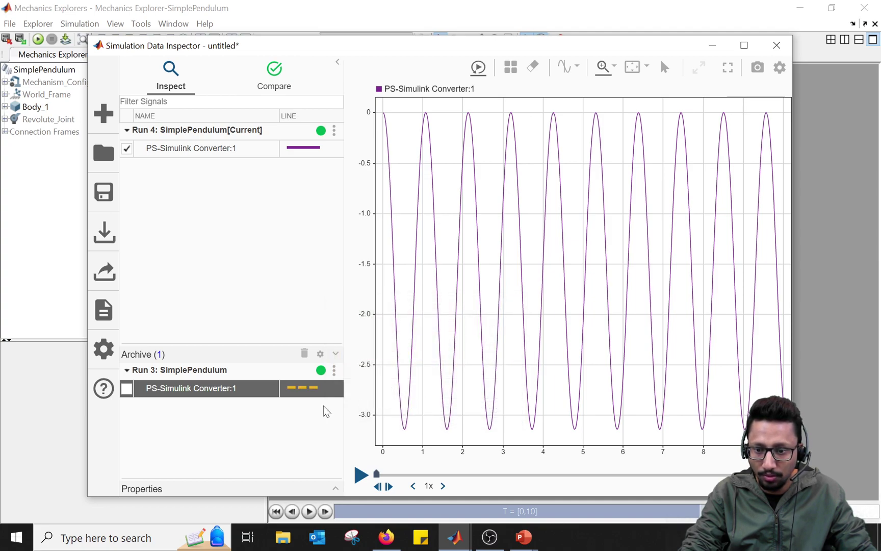
pyautogui.click(127, 388)
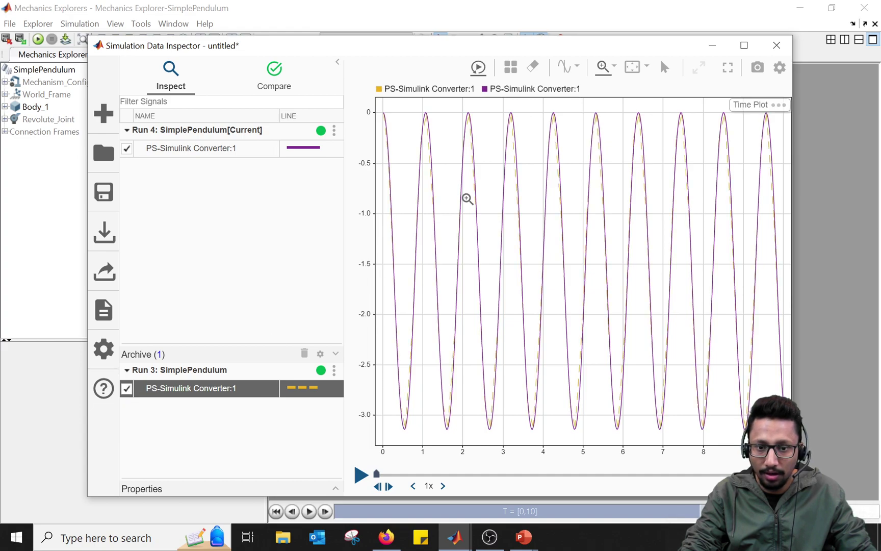
# Compare the two runs' curves in the maximized inspector between about 2.4 and 5.5 s, restore the full time range and minimize it
pyautogui.click(744, 45)
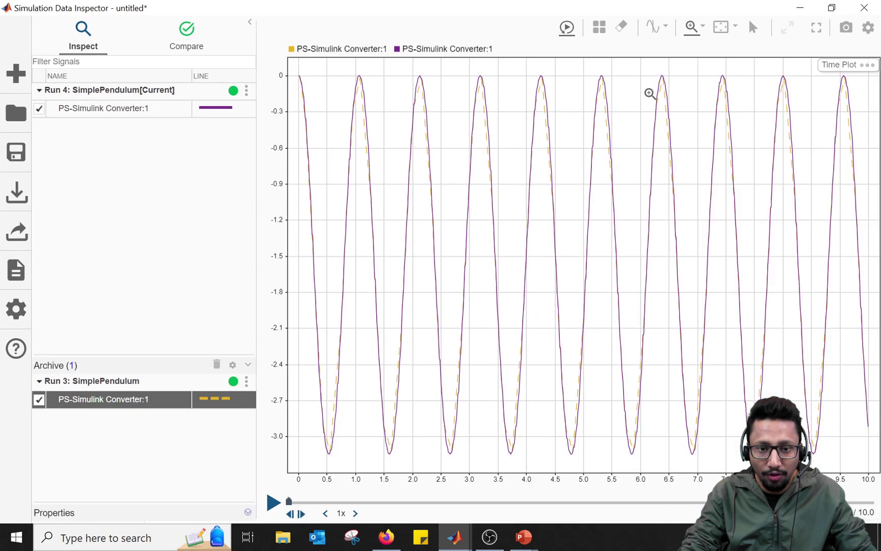
pyautogui.moveTo(433, 69); pyautogui.dragTo(614, 463)
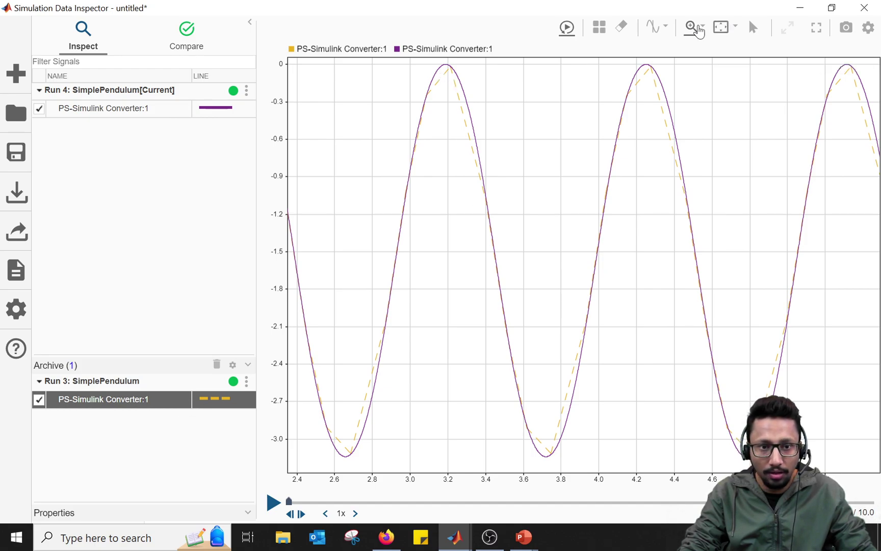
pyautogui.click(704, 28)
pyautogui.click(753, 27)
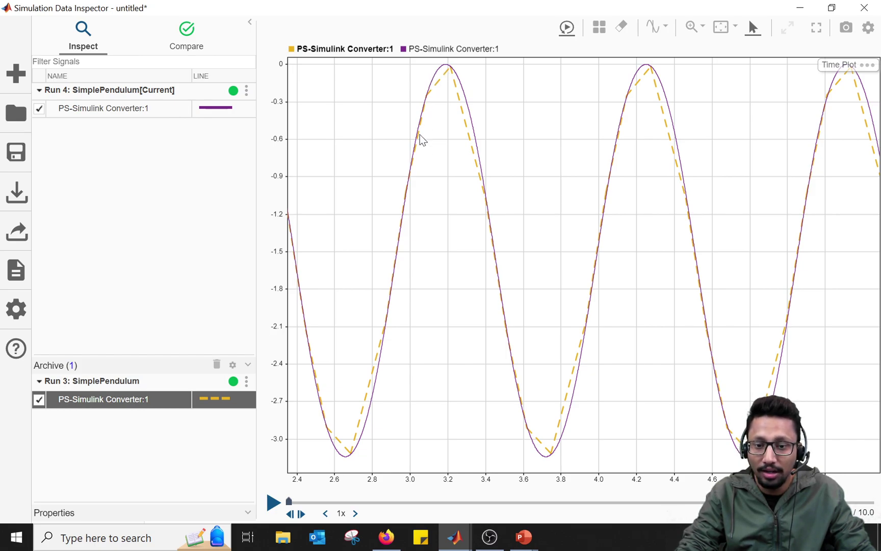
pyautogui.click(720, 29)
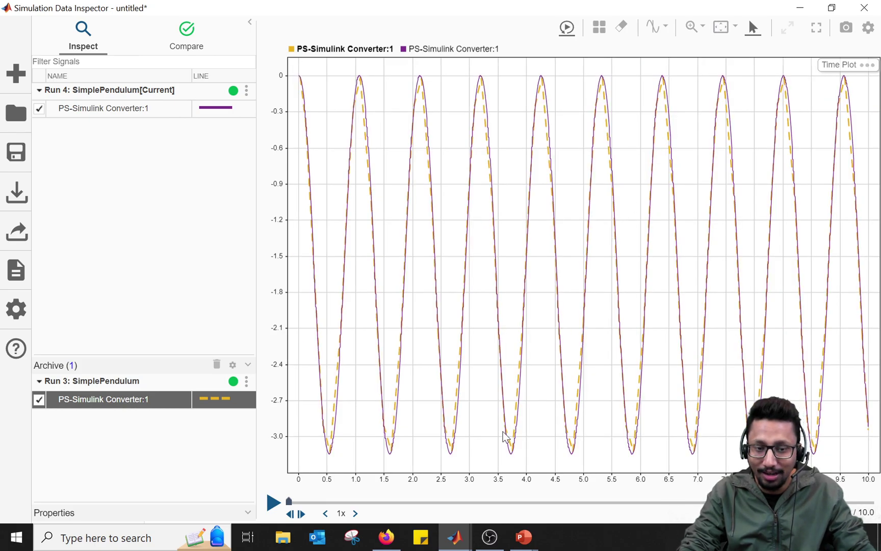
pyautogui.click(800, 8)
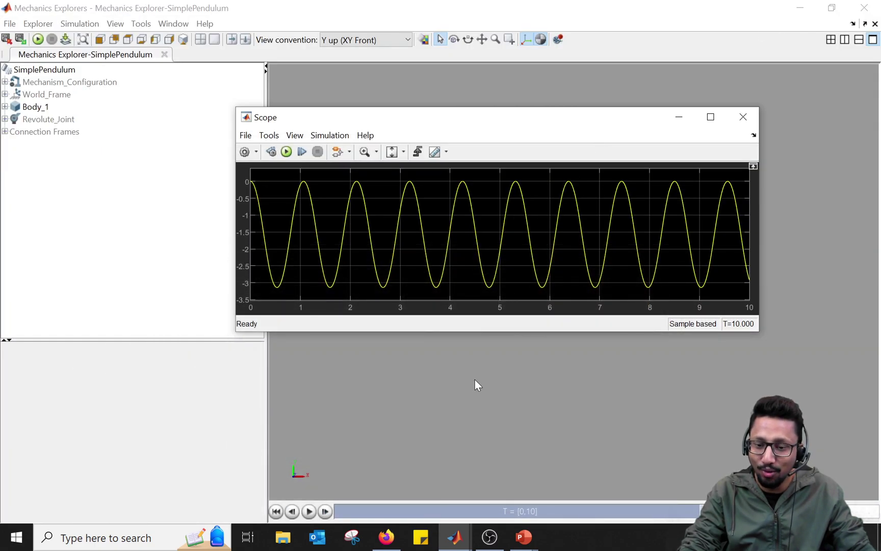
# Return to Configuration Parameters and review the fixed-step size and the available solver type options
pyautogui.moveTo(454, 537)
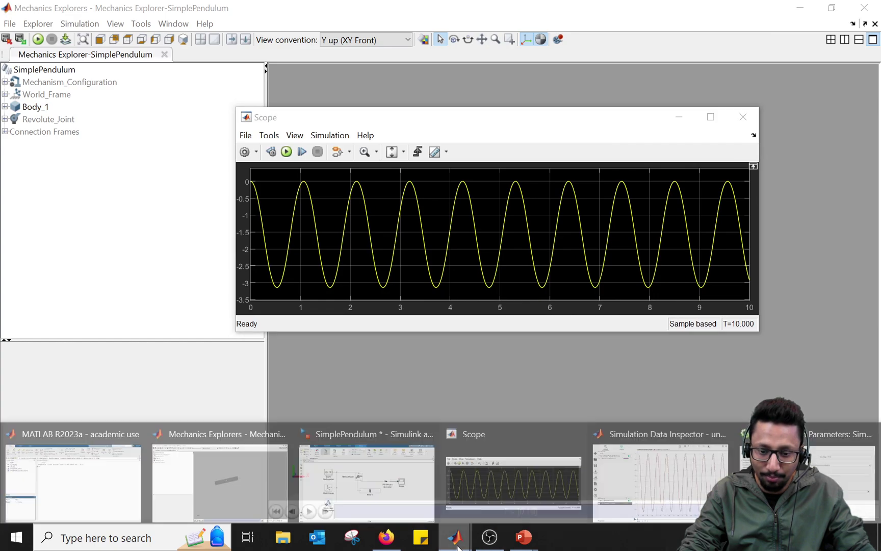
pyautogui.click(816, 458)
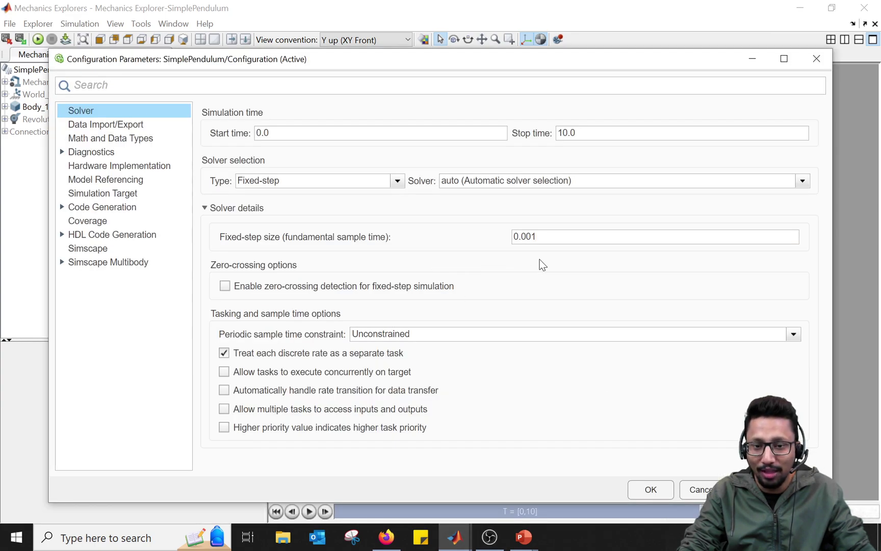
pyautogui.doubleClick(525, 236)
pyautogui.click(536, 237)
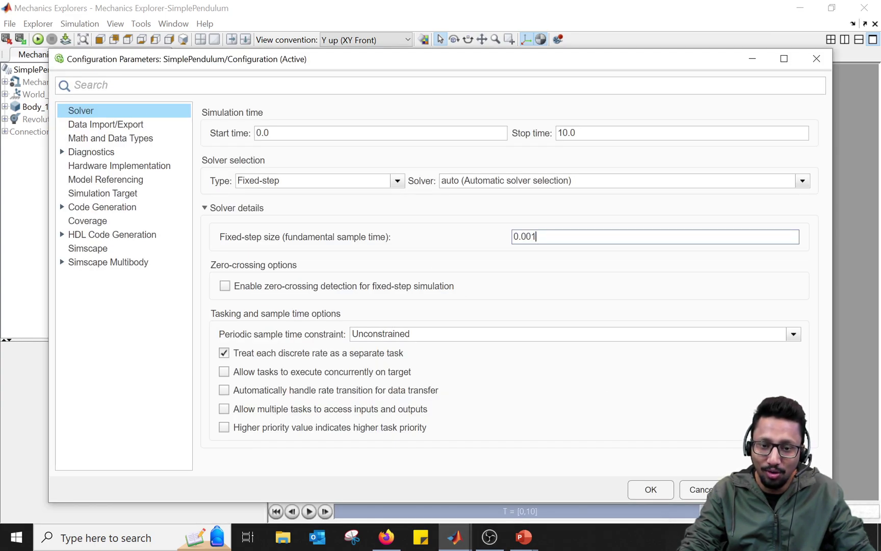
pyautogui.click(536, 236)
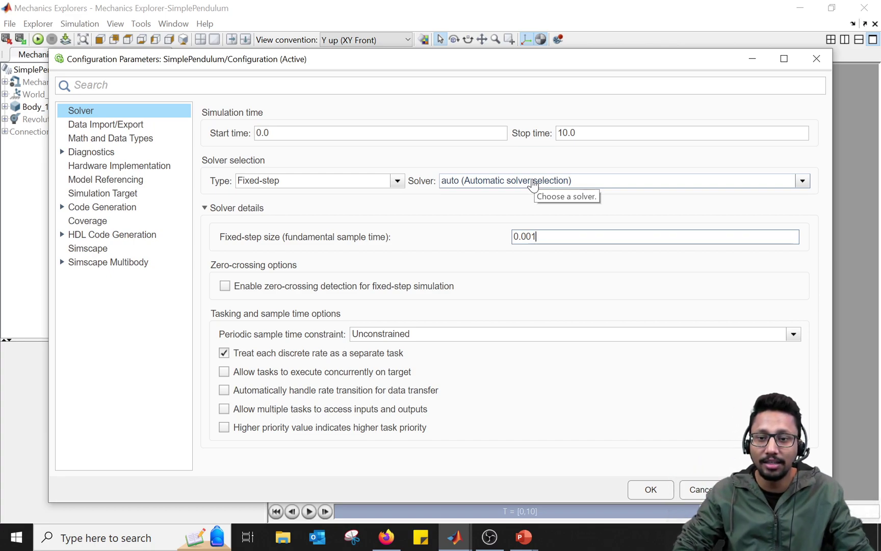
pyautogui.click(399, 182)
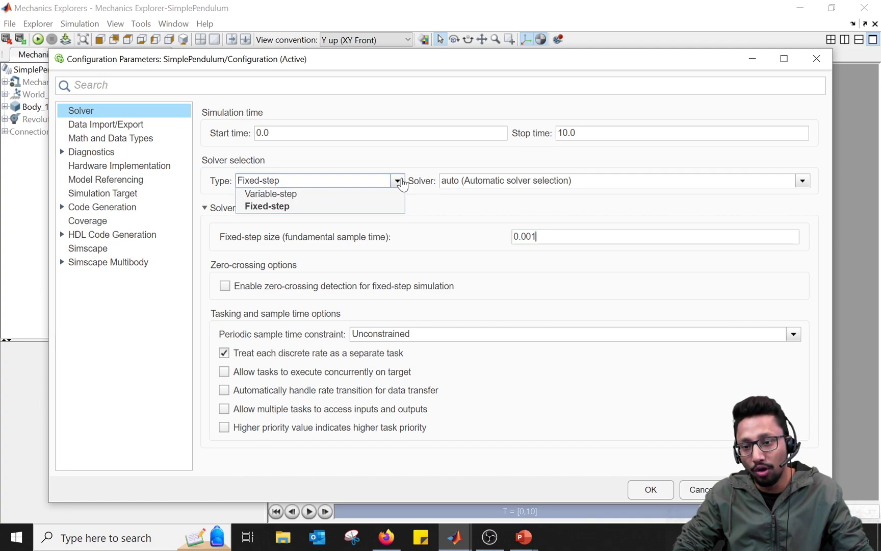
pyautogui.click(398, 181)
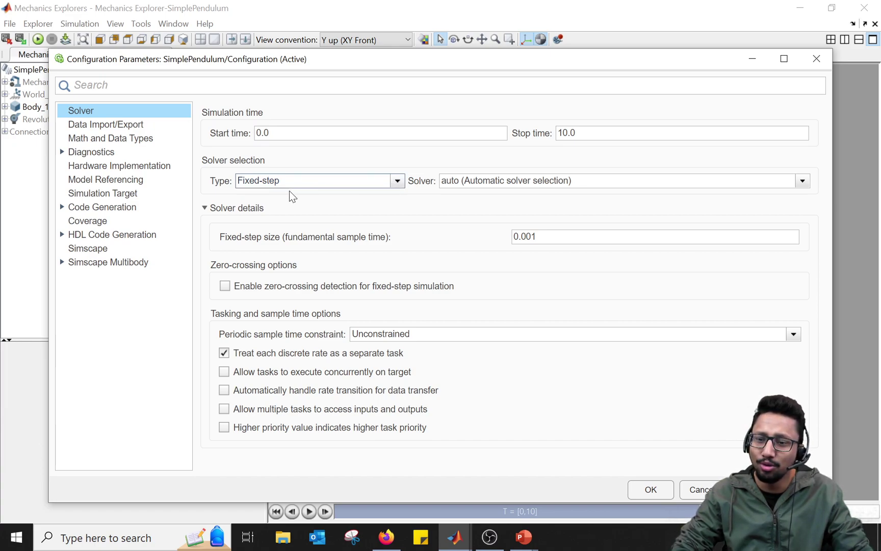
pyautogui.doubleClick(530, 236)
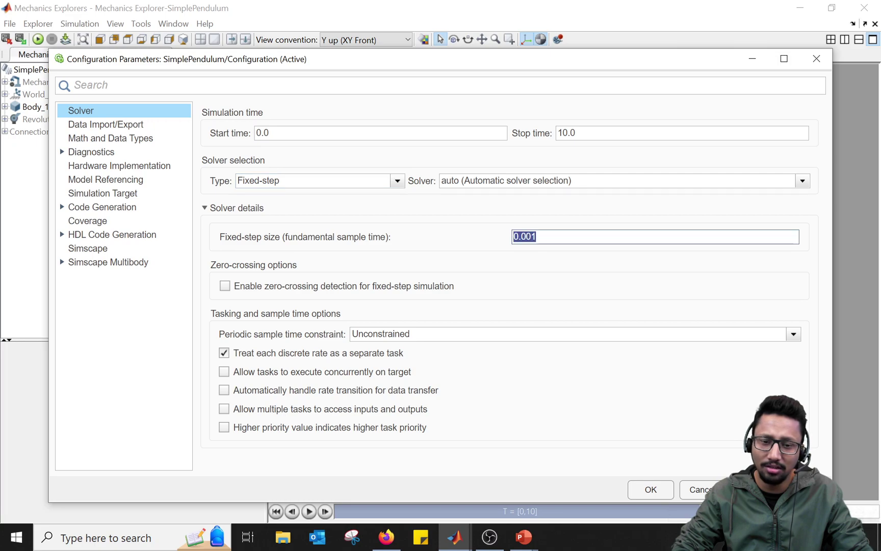
# Set the fixed-step size to 0.01, accept the configuration and rerun the SimplePendulum simulation
pyautogui.click(532, 237)
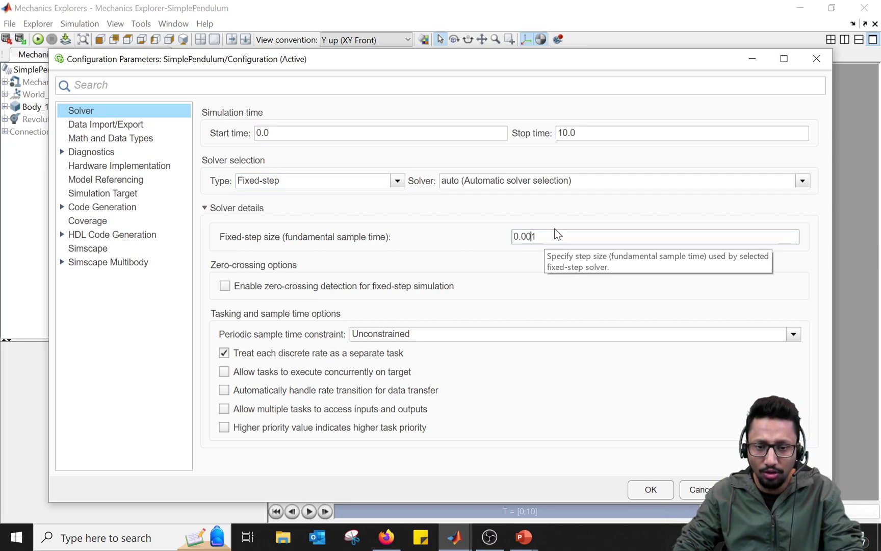
pyautogui.press('BackSpace')
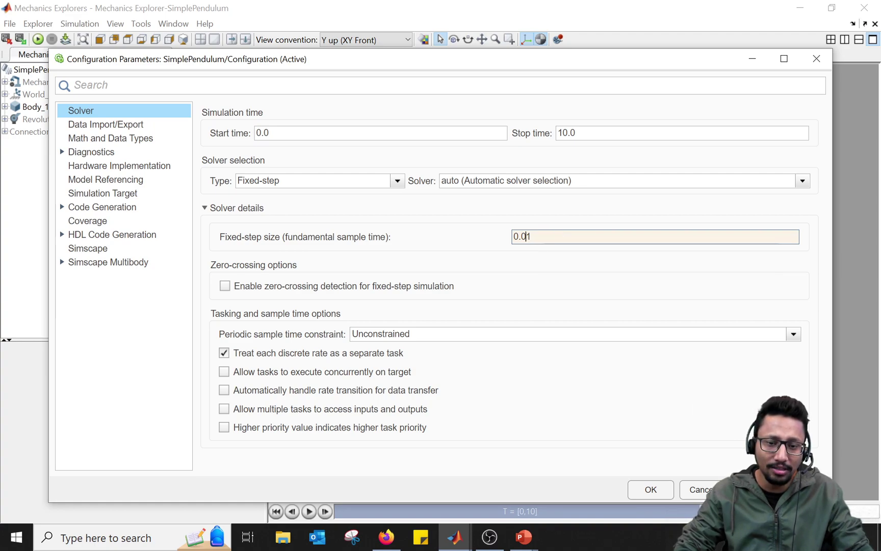
pyautogui.press('Return')
pyautogui.moveTo(454, 536)
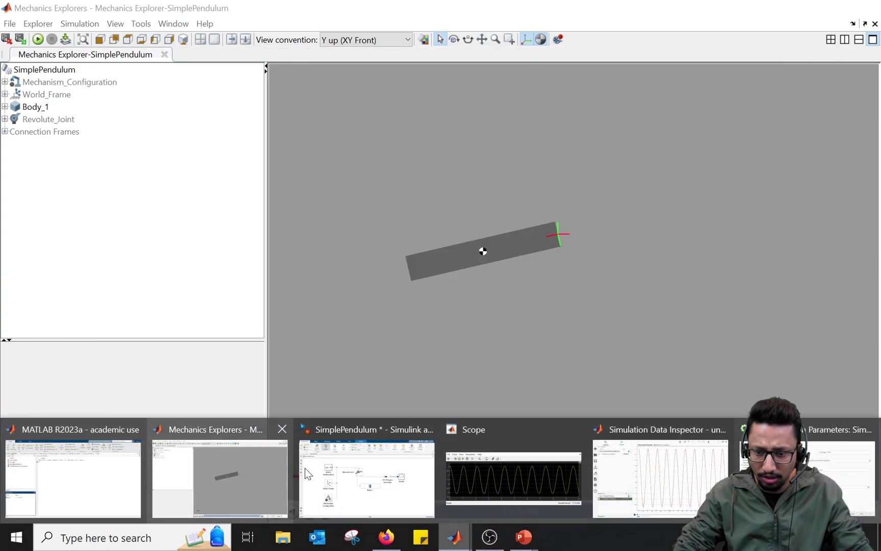
pyautogui.click(306, 472)
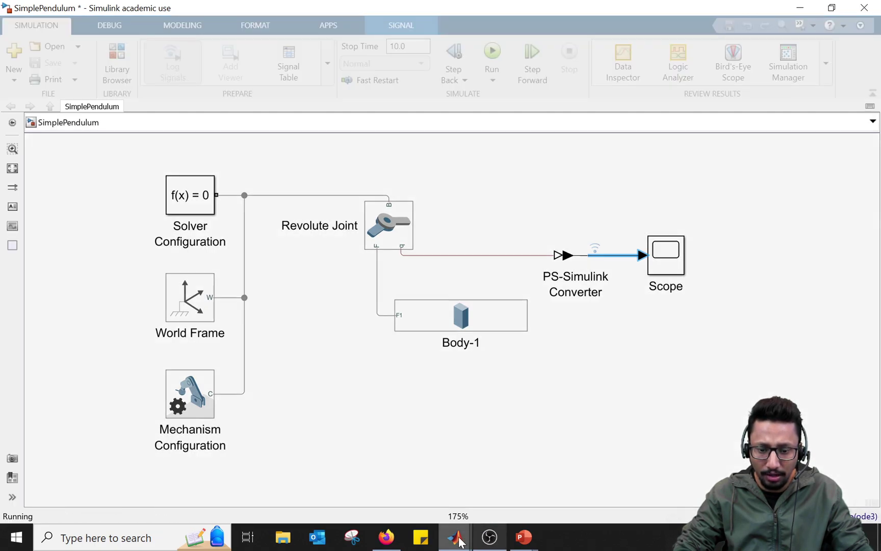
# Return to the Mechanics Explorer and replay the pendulum animation from the start
pyautogui.moveTo(455, 537)
pyautogui.click(212, 486)
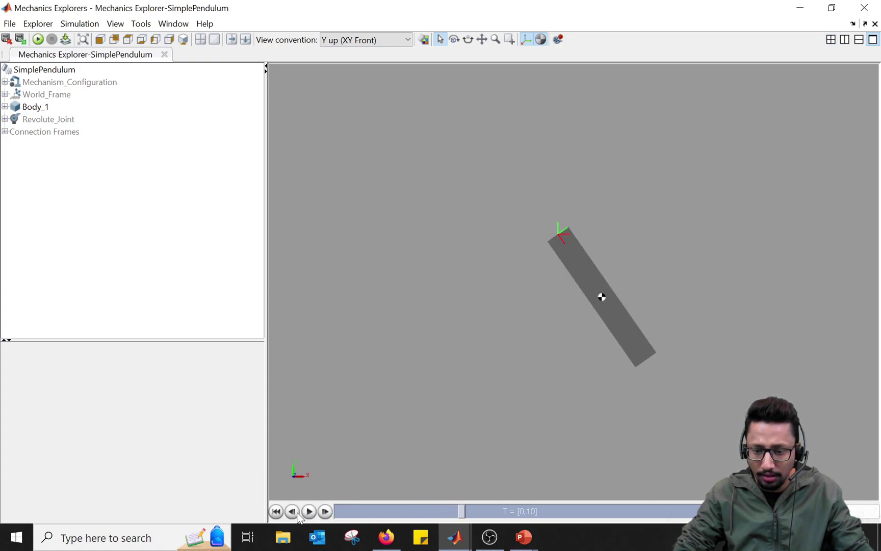
pyautogui.click(276, 512)
pyautogui.click(309, 512)
pyautogui.click(309, 511)
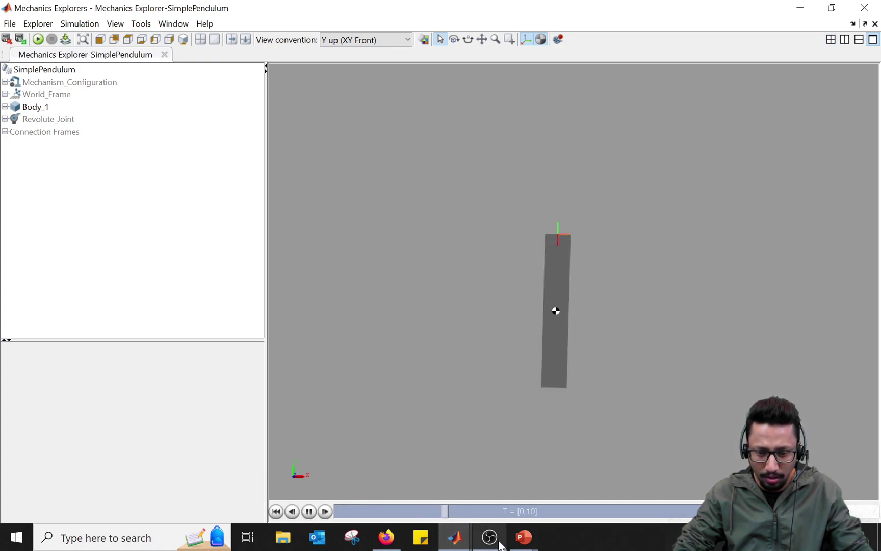
# Bring up the Scope and examine the joint-angle curve of the new run
pyautogui.moveTo(491, 547)
pyautogui.moveTo(454, 537)
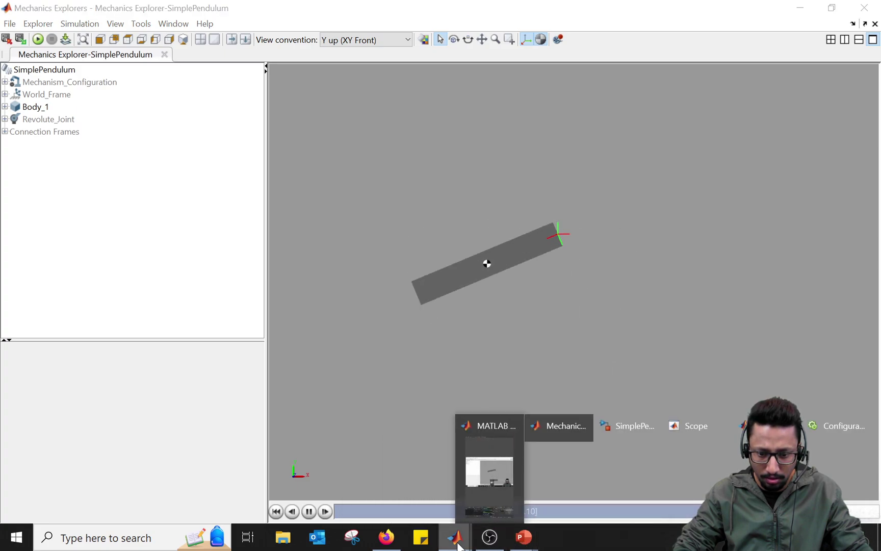
pyautogui.click(509, 485)
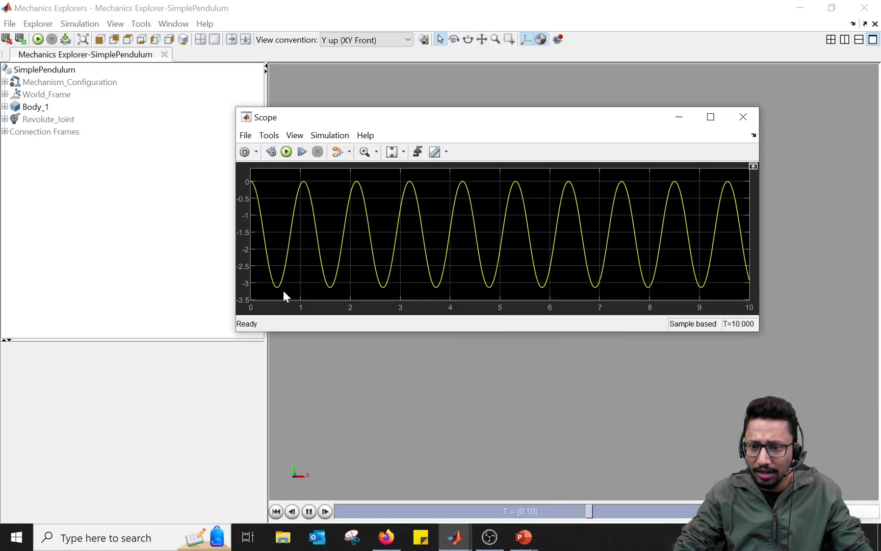
# Switch to the Simulation Data Inspector and add the archived Run 4 signal PS-Simulink Converter:1 to the plot
pyautogui.click(454, 537)
pyautogui.click(643, 463)
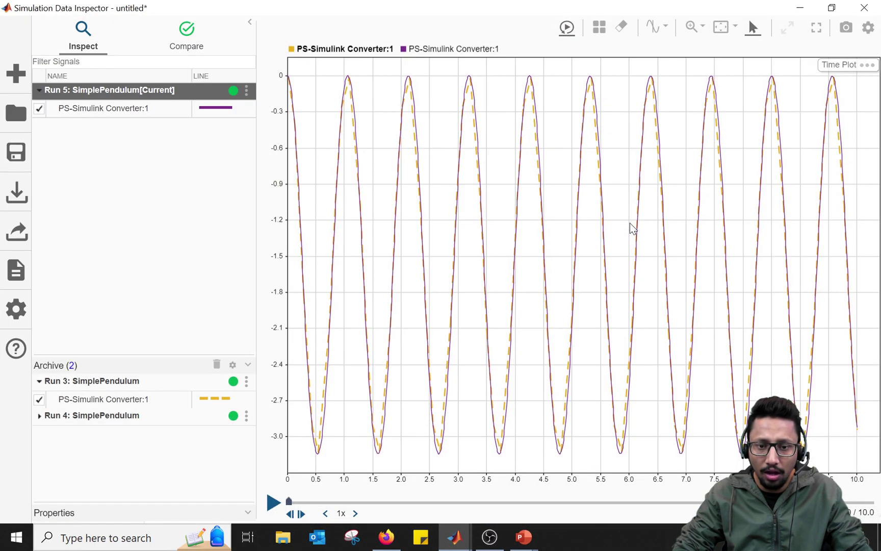
pyautogui.click(39, 416)
pyautogui.click(39, 434)
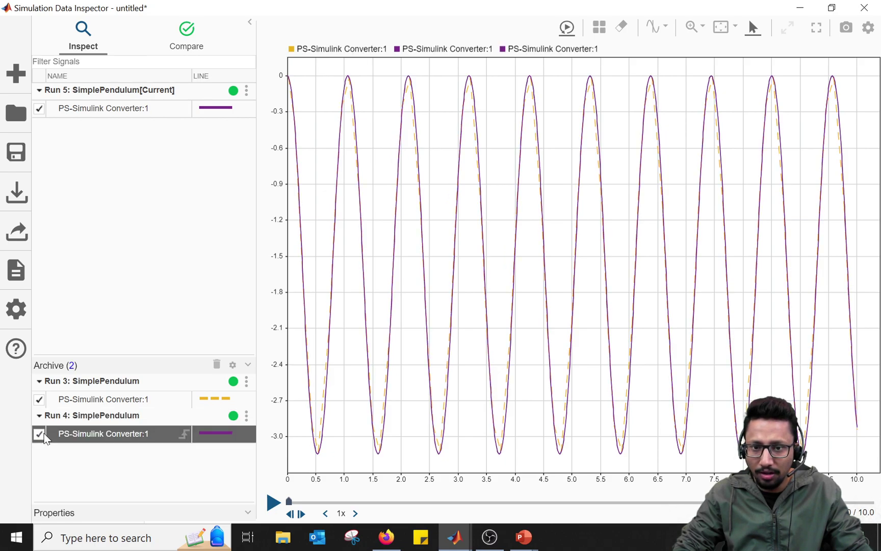
# Change the line colour of the current Run 5 signal PS-Simulink Converter:1 to bright green
pyautogui.click(209, 108)
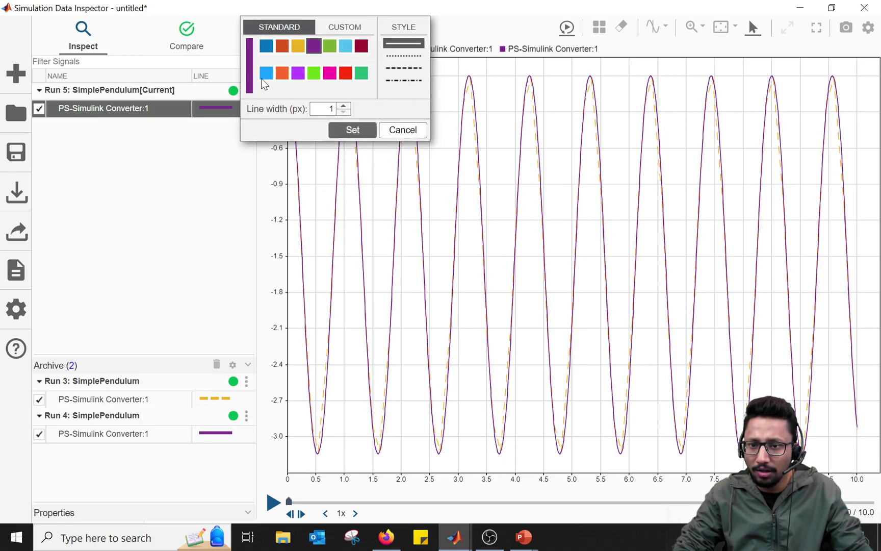
pyautogui.click(314, 73)
pyautogui.click(353, 130)
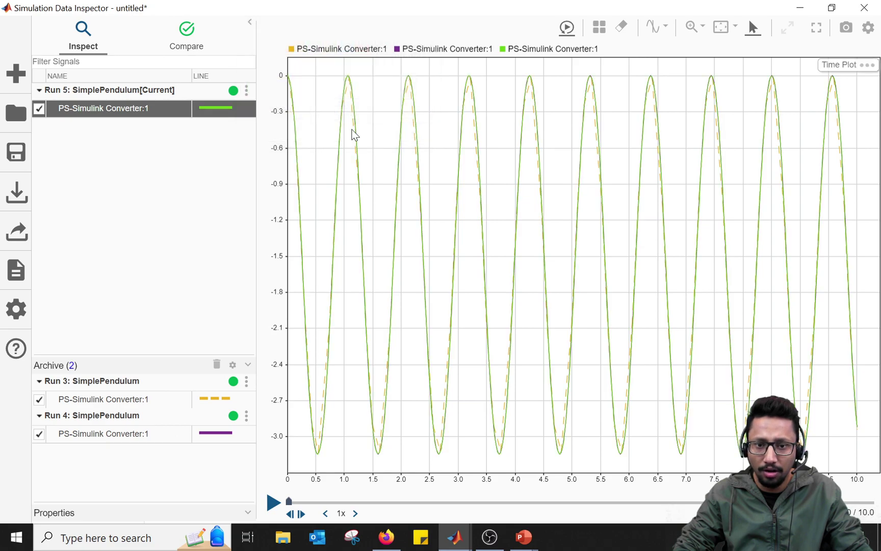
# Compare the three runs' curves closely around the peak near 4.25 s, then fit the whole plot back in view
pyautogui.scroll(10, 528, 82)
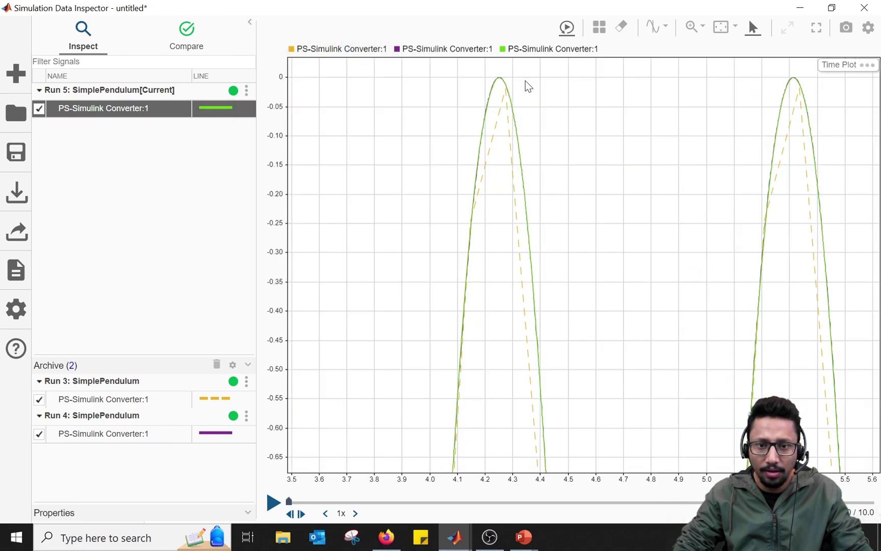
pyautogui.click(702, 27)
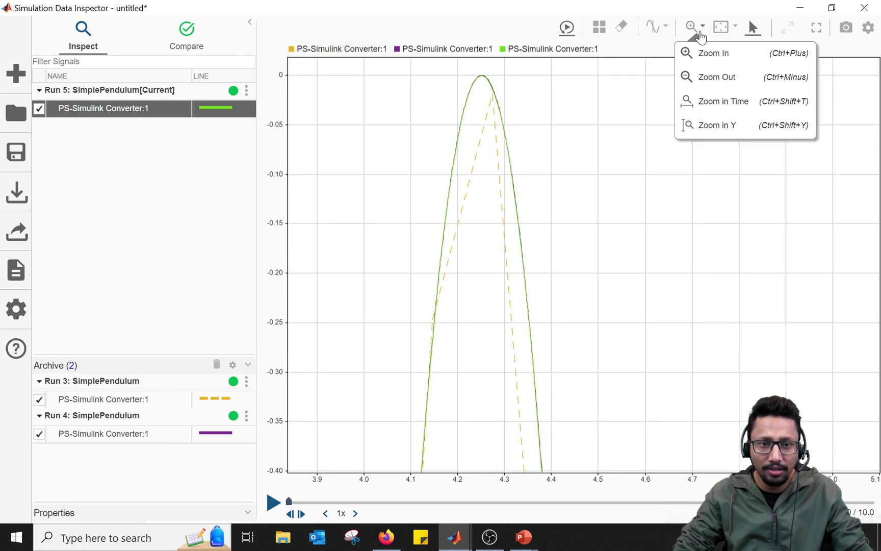
pyautogui.click(704, 53)
pyautogui.moveTo(440, 67); pyautogui.dragTo(521, 102)
pyautogui.moveTo(479, 131); pyautogui.dragTo(686, 279)
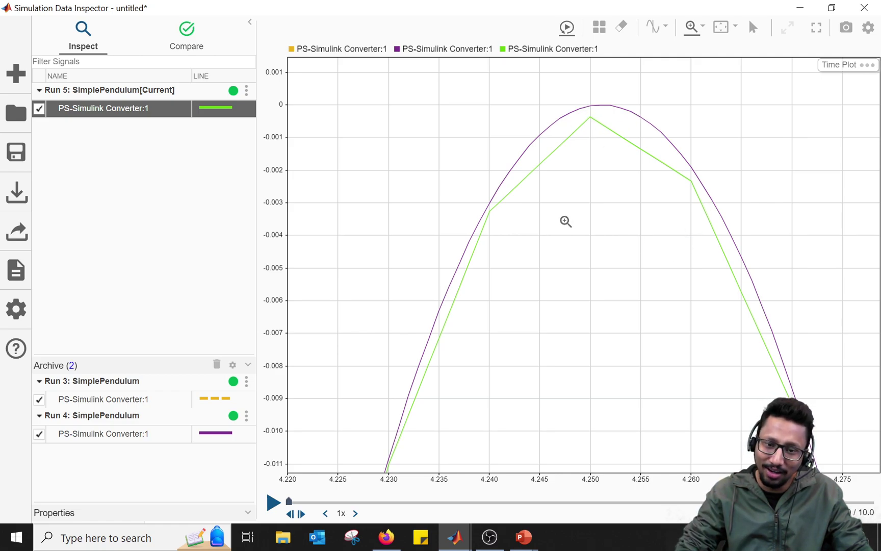
pyautogui.scroll(5, 564, 221)
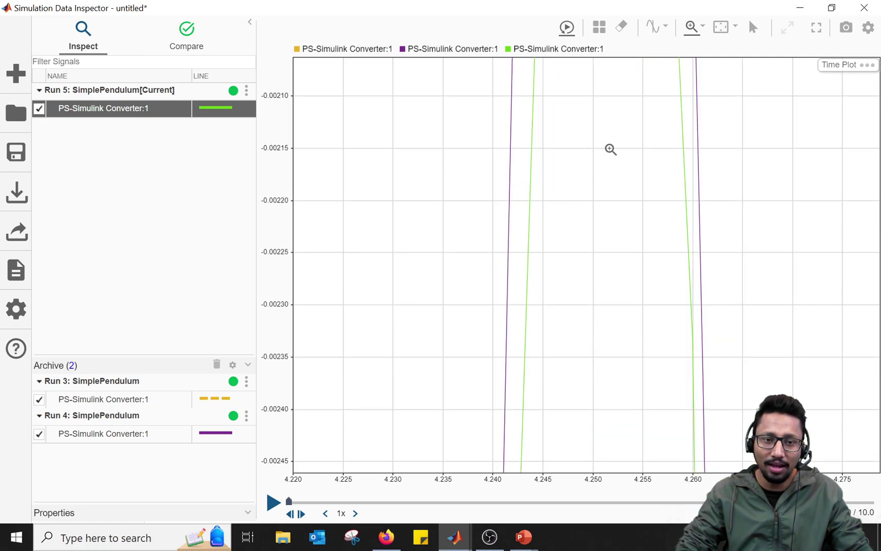
pyautogui.click(720, 27)
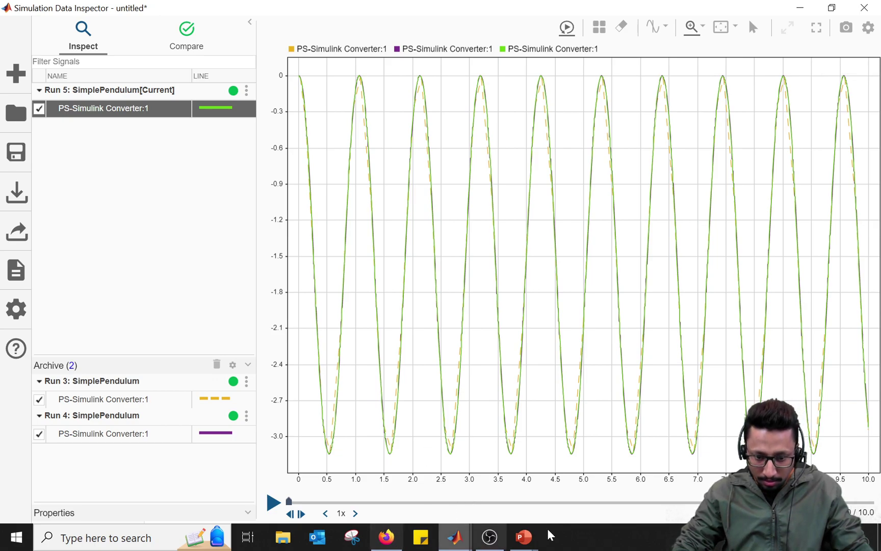
# Switch to PowerPoint and show the running LUT.pptx slide show
pyautogui.click(524, 536)
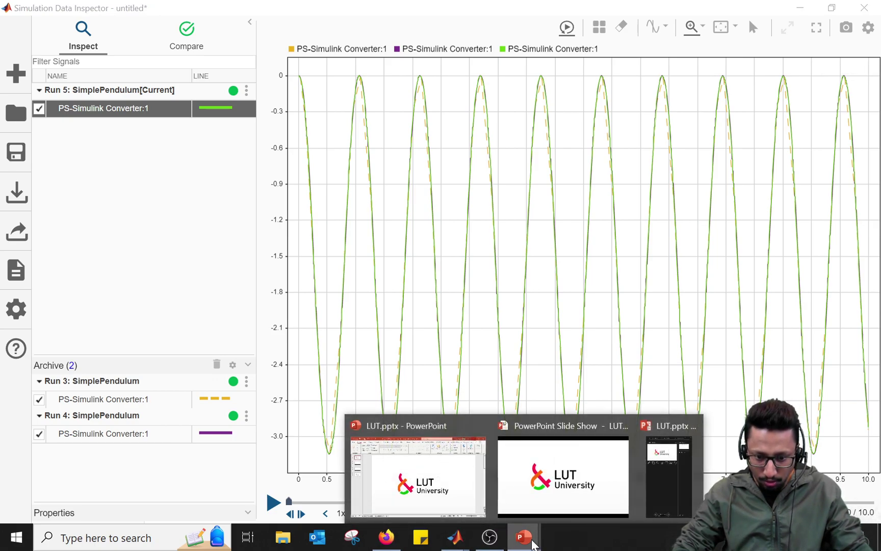
pyautogui.click(568, 498)
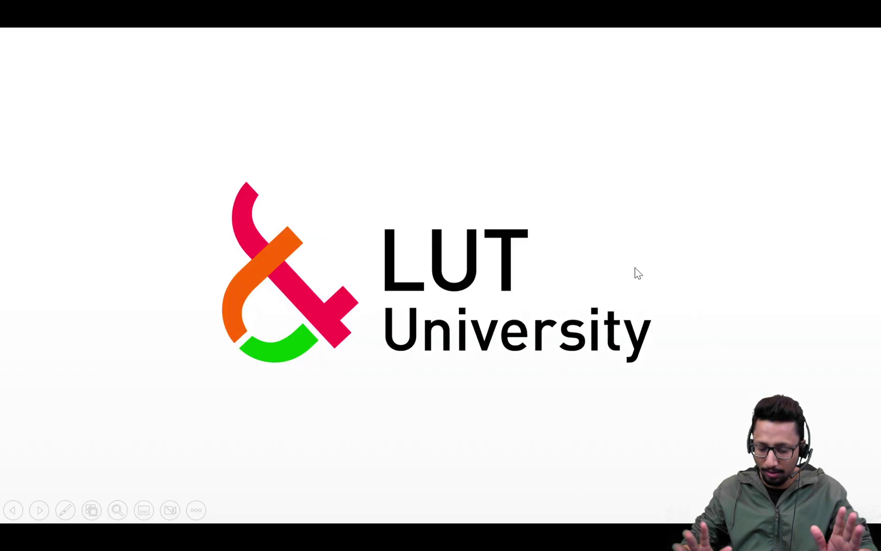